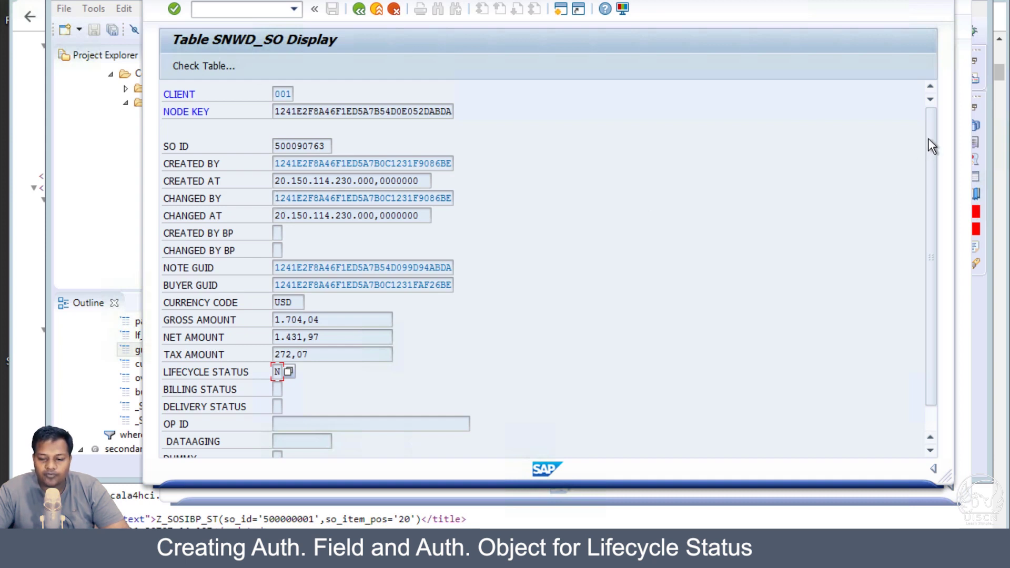
- Review the SAP record's lifecycle status values, such as New, Closed and Canceled, then close the list
drag(931, 137, 931, 225)
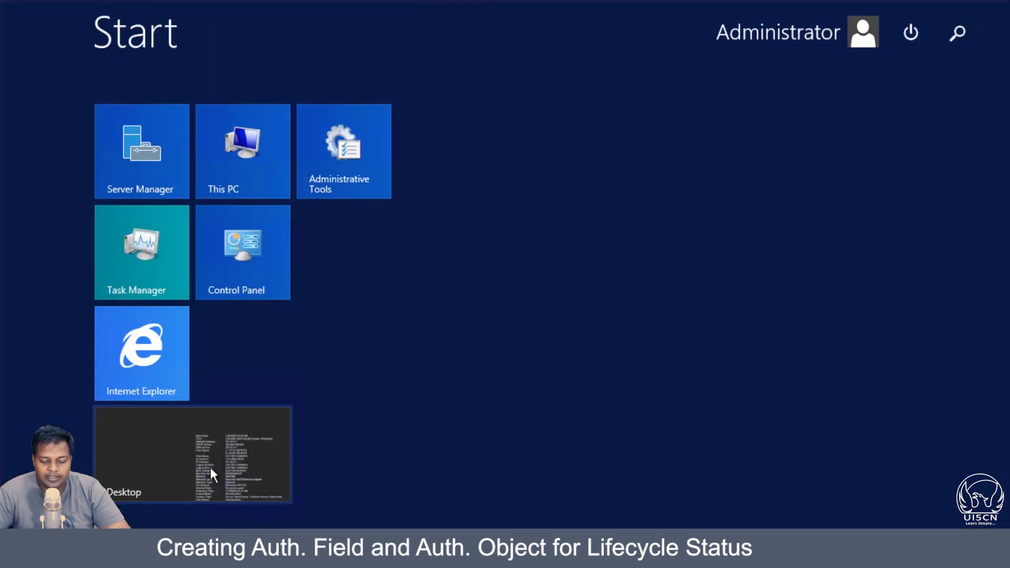
click(210, 467)
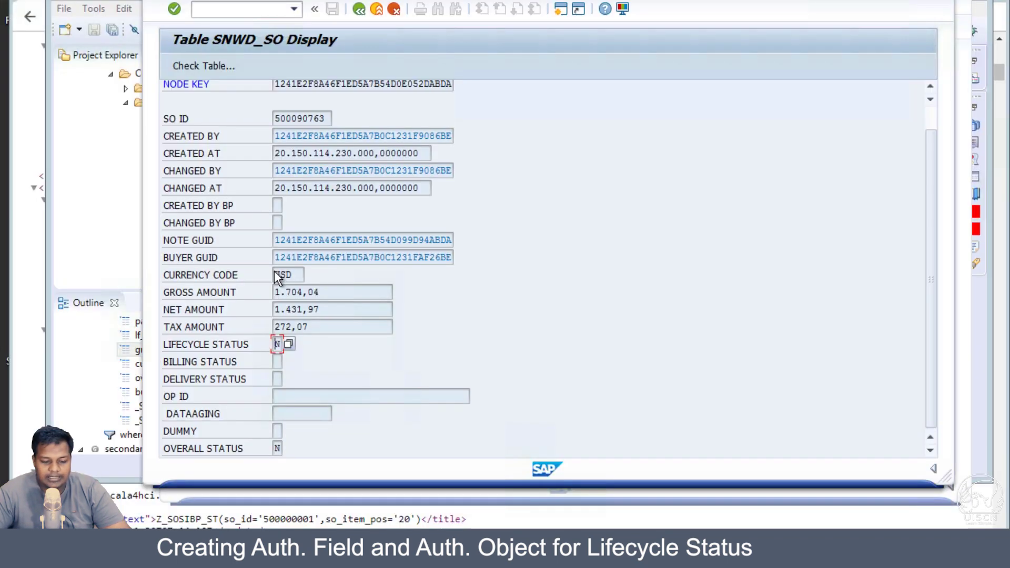
click(289, 344)
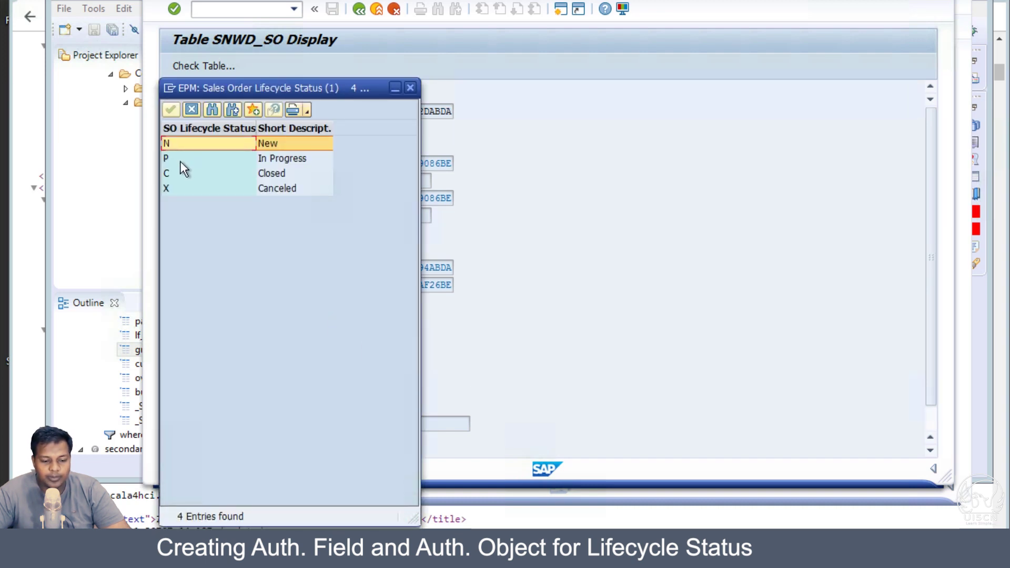
click(178, 176)
click(177, 187)
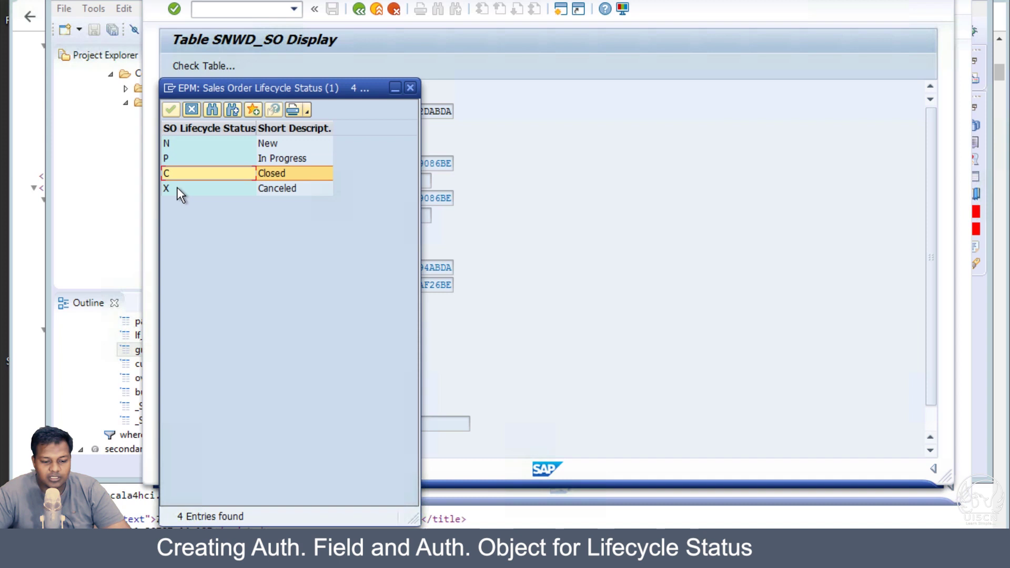
click(205, 144)
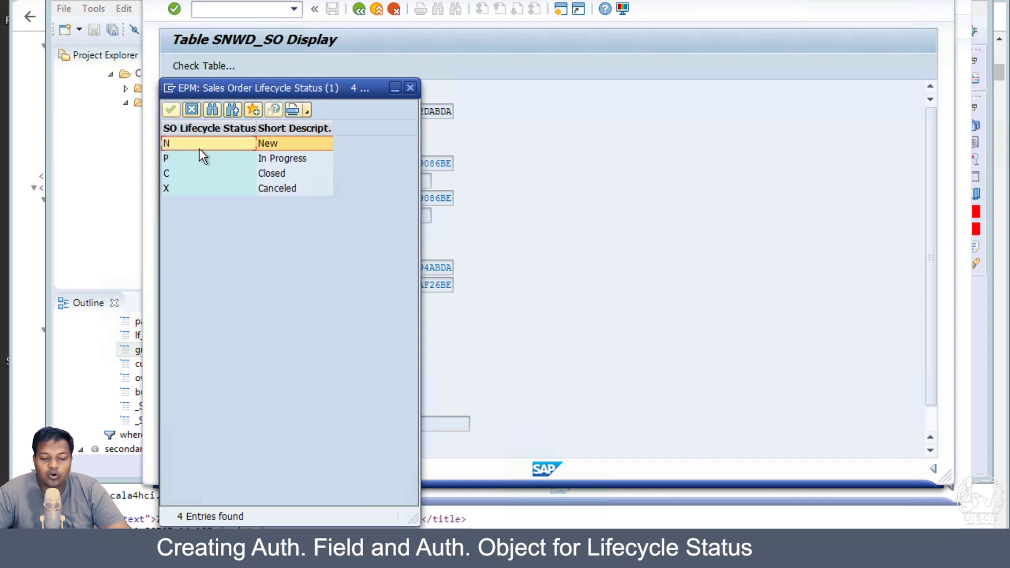
click(411, 88)
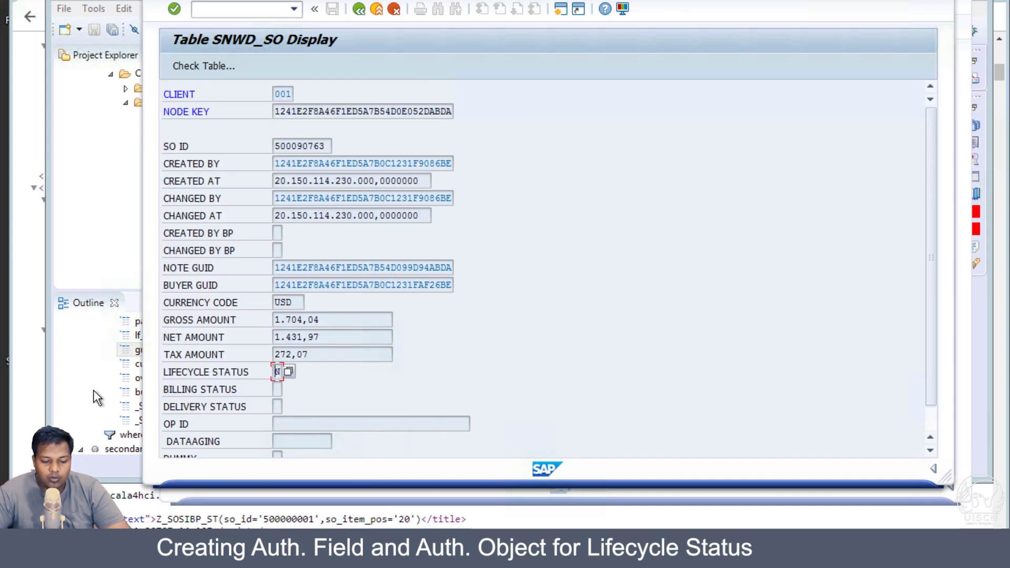
- Inspect the lifecycle_status and overall_status conditions in the Z_SOSIBP_ST view's where clause
click(82, 228)
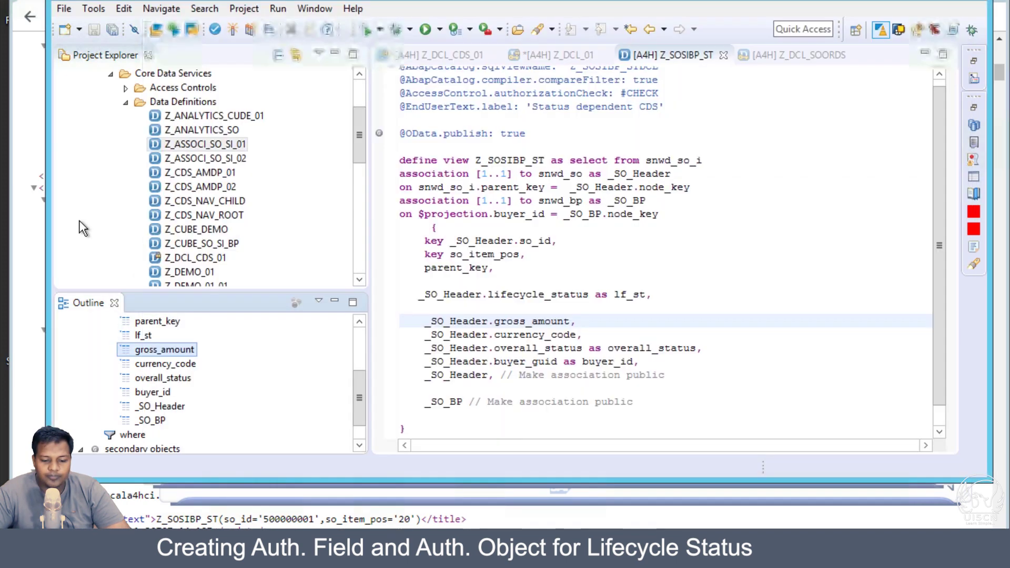
click(682, 349)
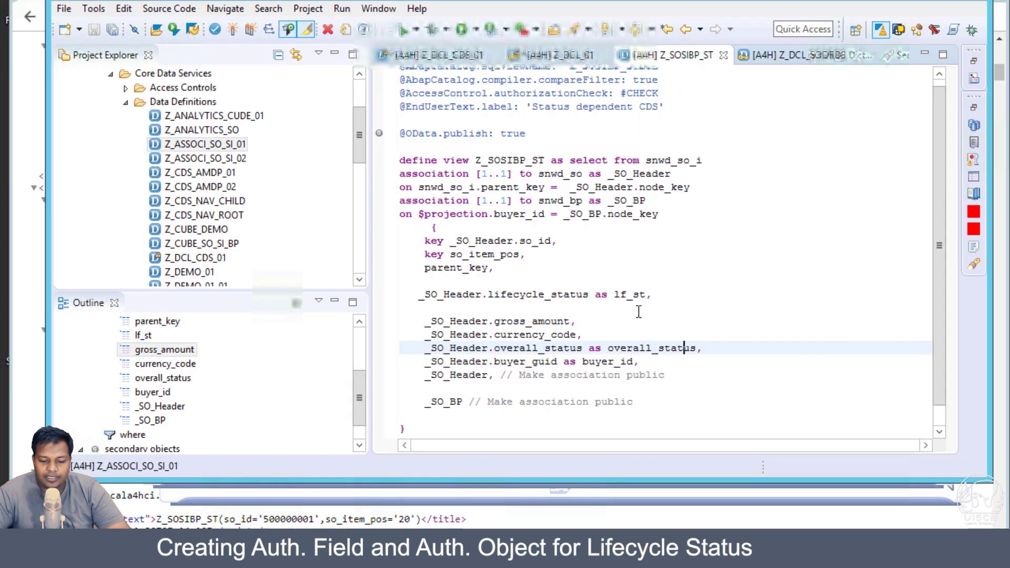
double_click(532, 298)
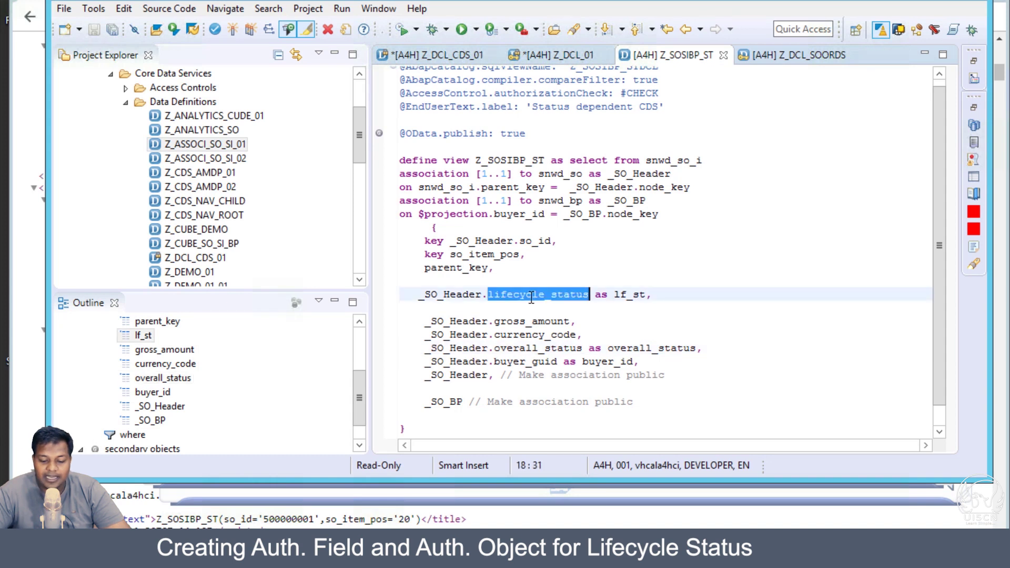
scroll(532, 298, down, 1)
scroll(531, 298, down, 1)
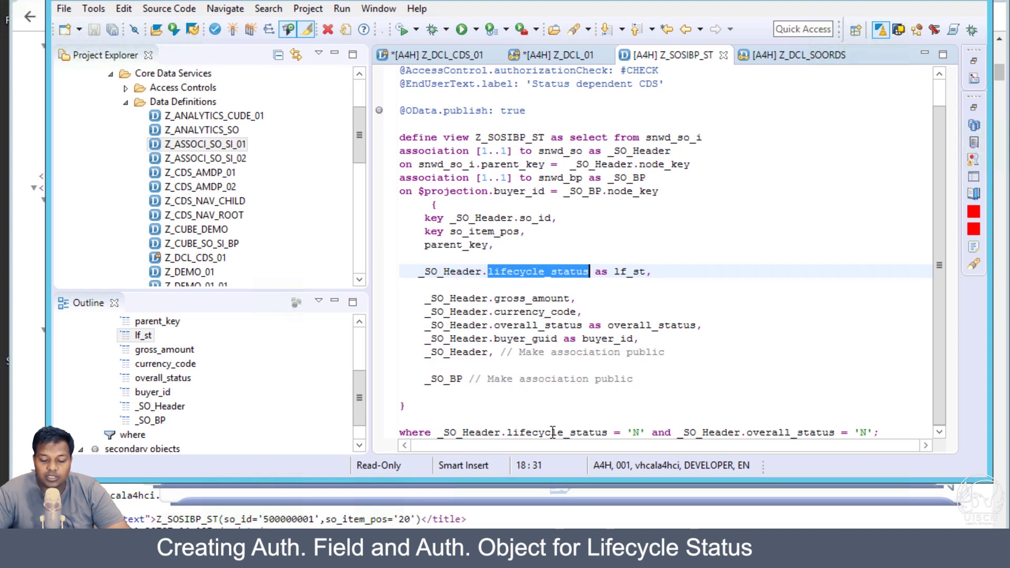
drag(438, 433, 659, 432)
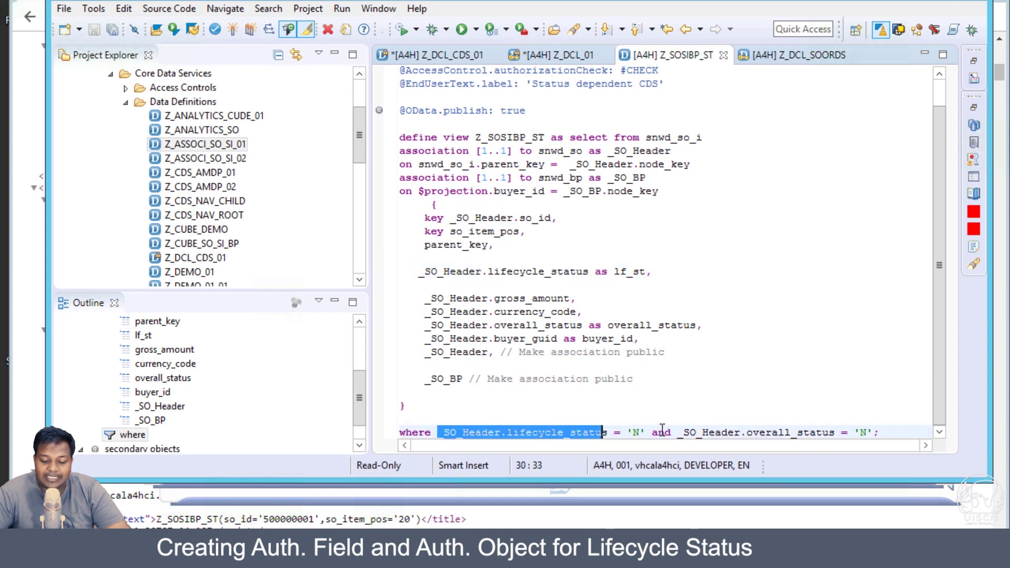
drag(812, 441, 887, 432)
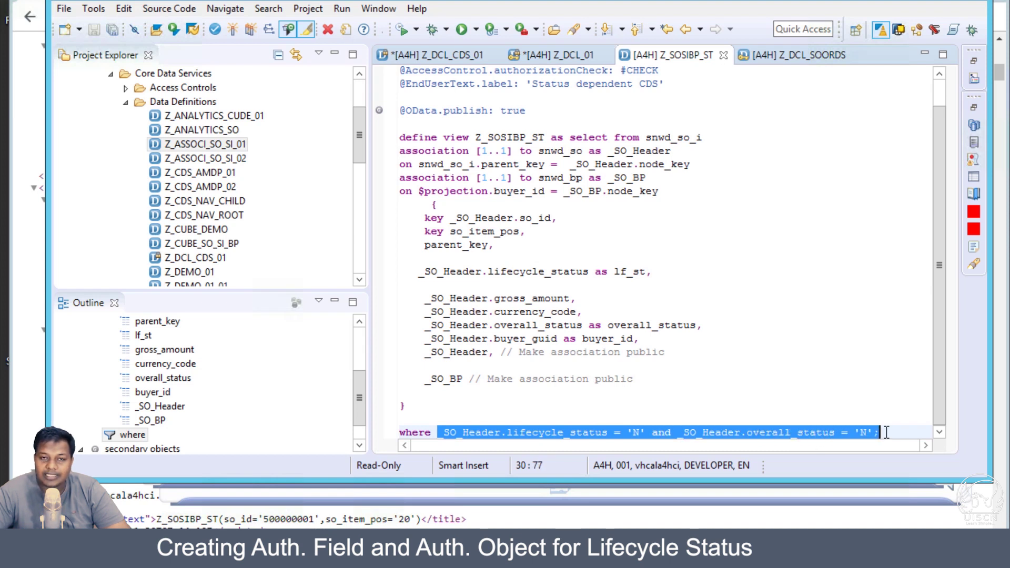
click(721, 311)
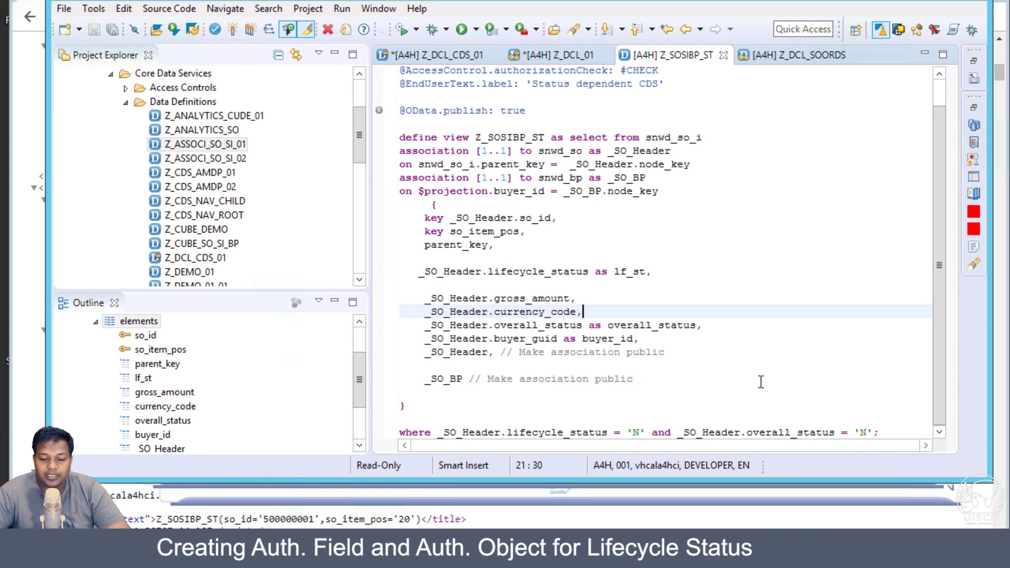
click(653, 325)
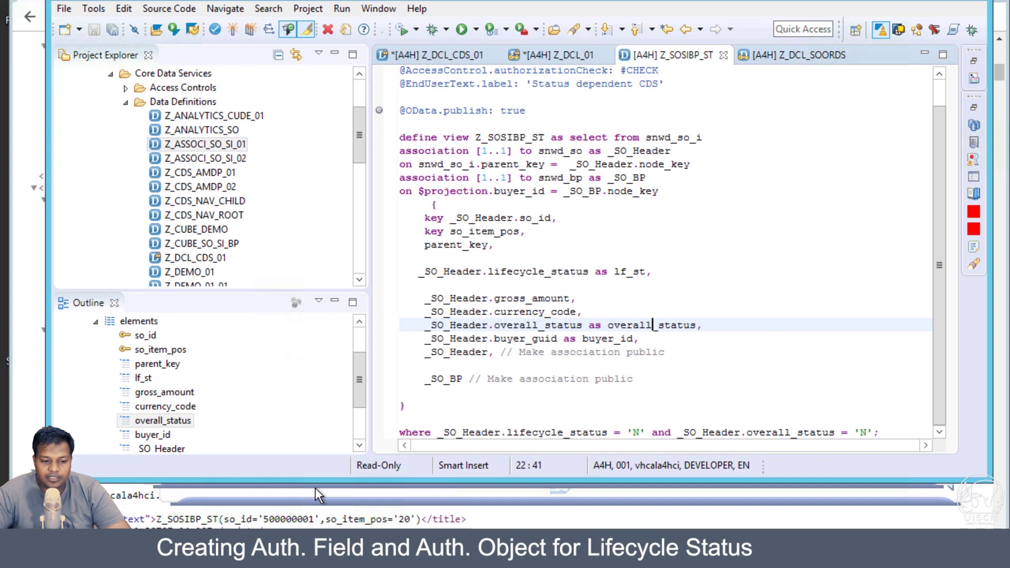
- Show the sales order's Overall Status value help: N New, I In Progress, X Canceled, D Delivered, P Paid
key(alt+Tab)
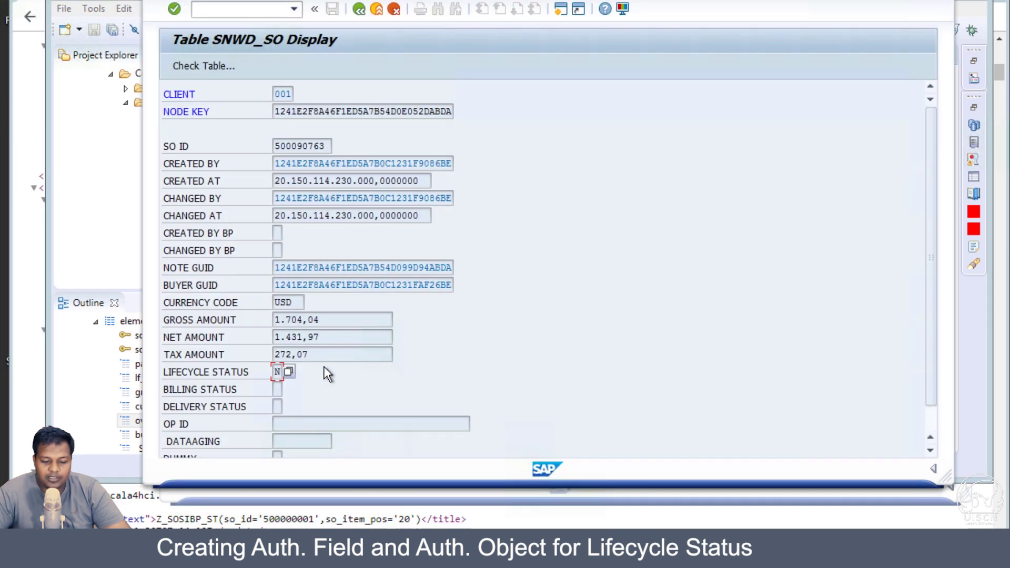
scroll(324, 366, down, 1)
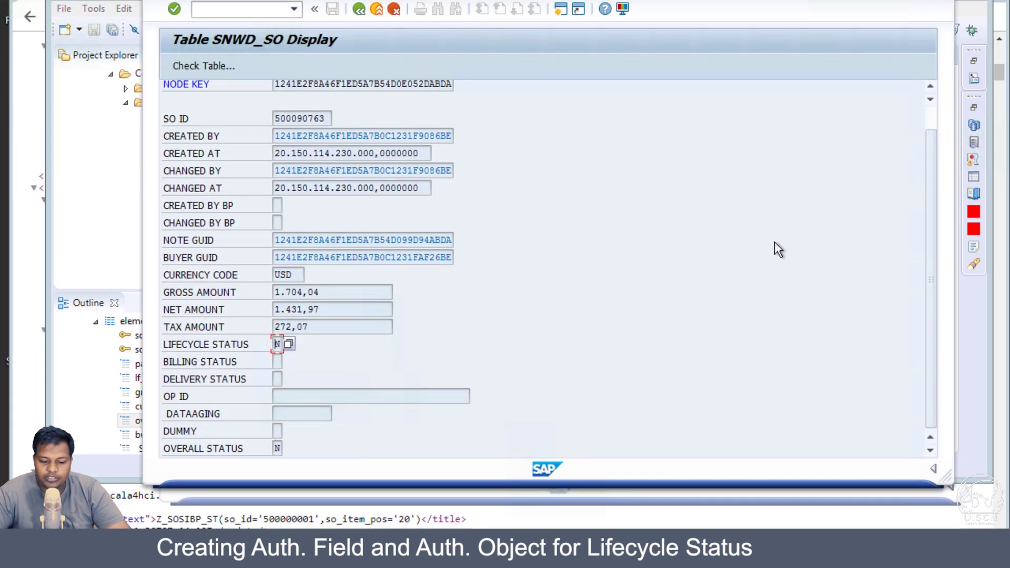
click(277, 450)
click(288, 447)
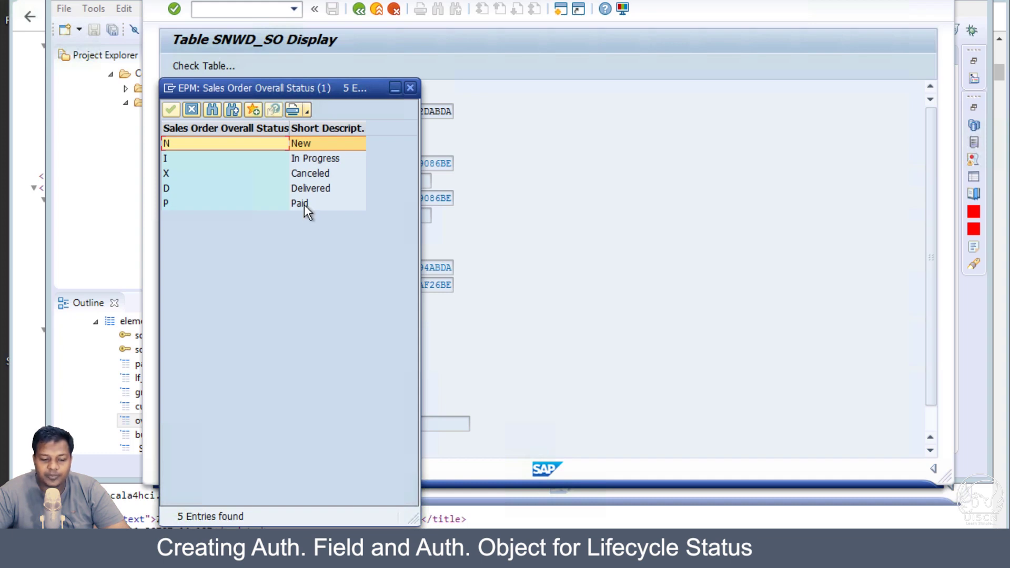
- Change the overall_status filter value from 'N' to 'P', then save and activate Z_SOSIBP_ST
click(73, 252)
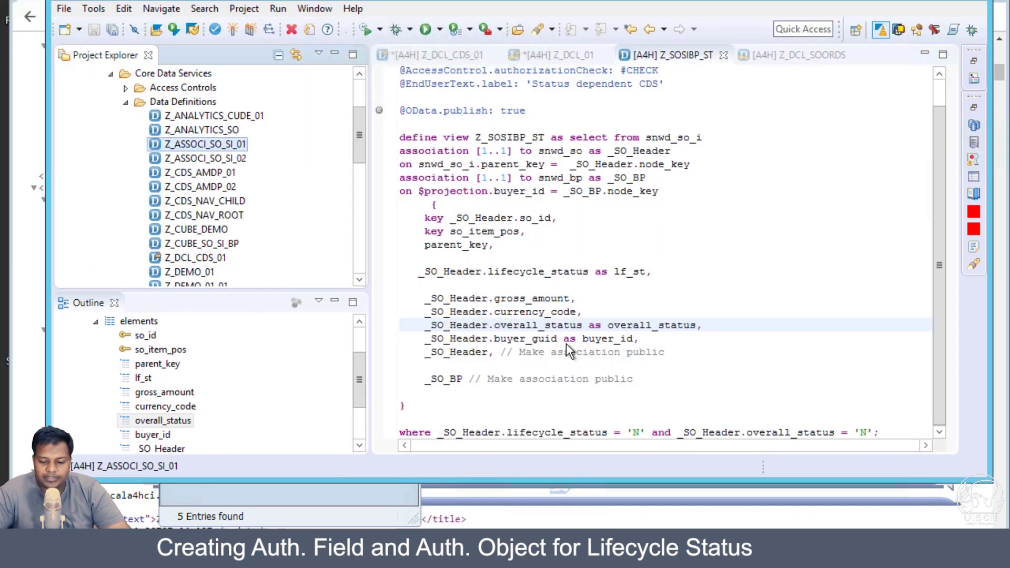
click(868, 433)
key(BackSpace)
text(P)
click(779, 235)
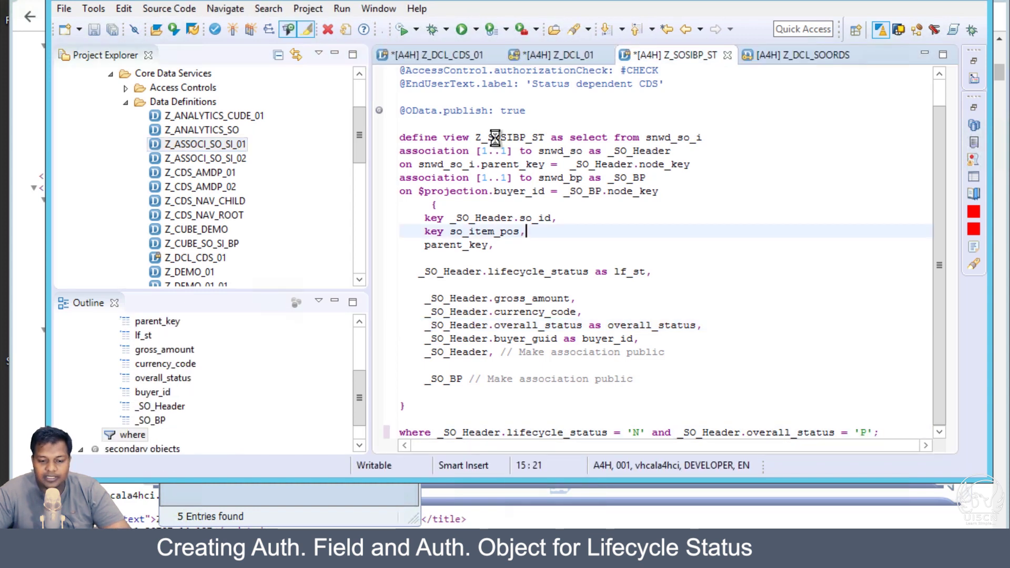
key(ctrl+s)
click(233, 29)
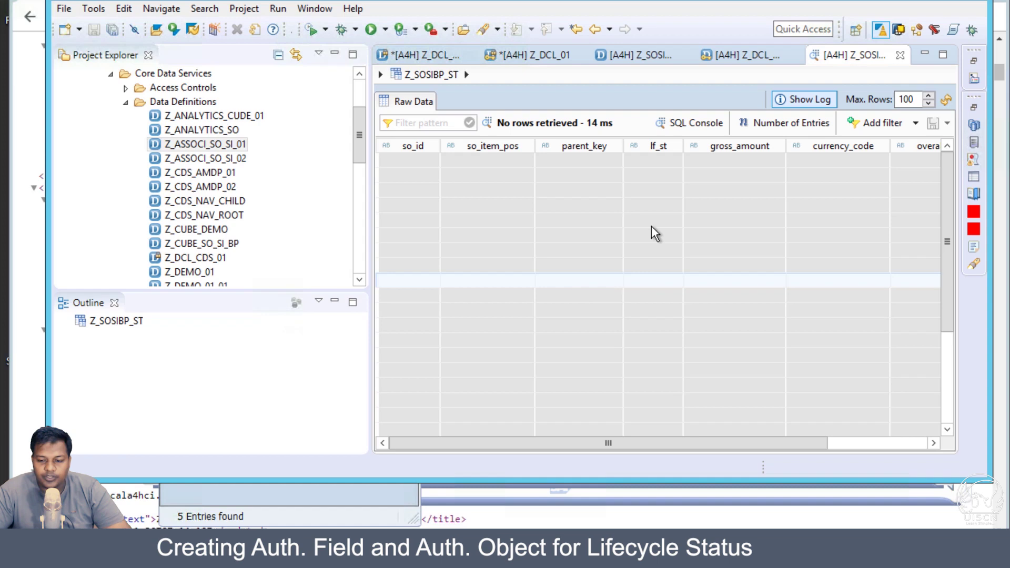
click(900, 55)
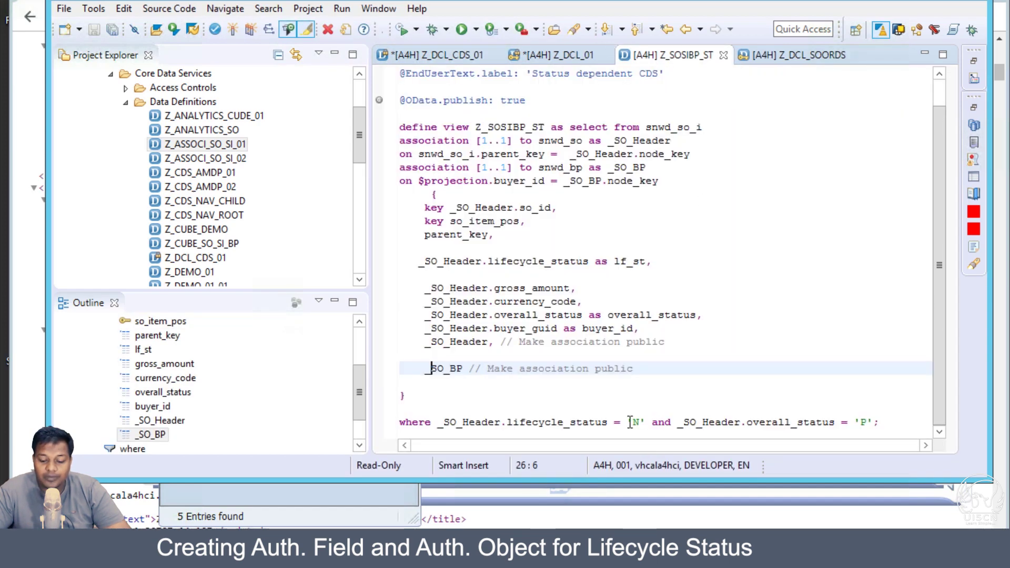
- Change the lifecycle_status filter from 'N' to 'C', reactivate, and preview the 51 returned rows
click(638, 423)
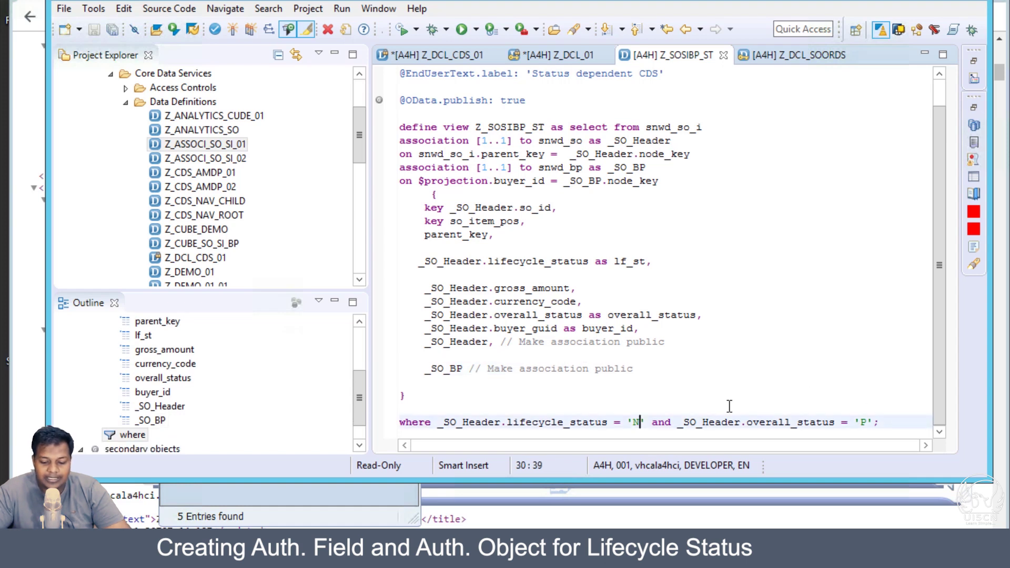
key(BackSpace)
text(C)
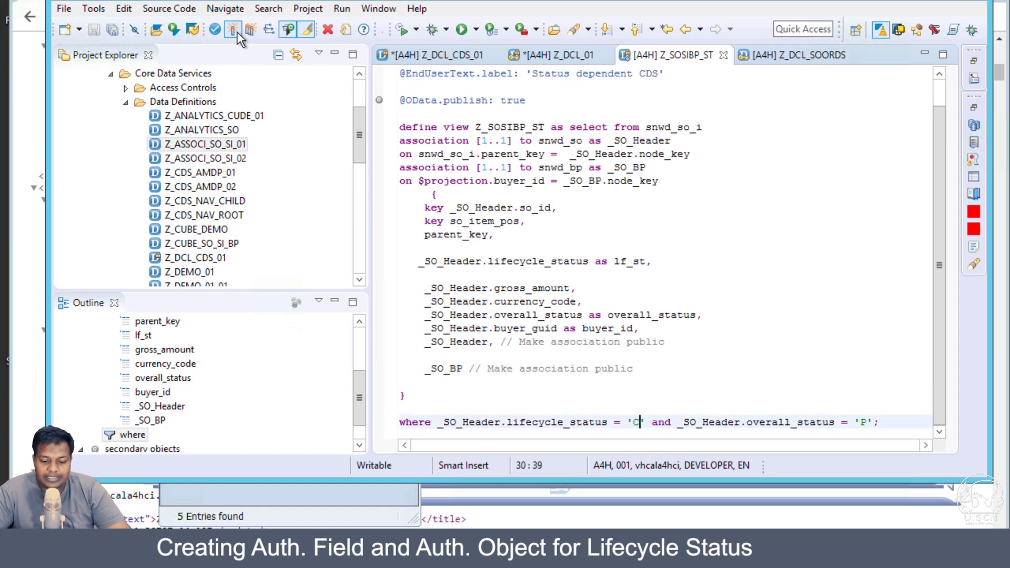
click(233, 29)
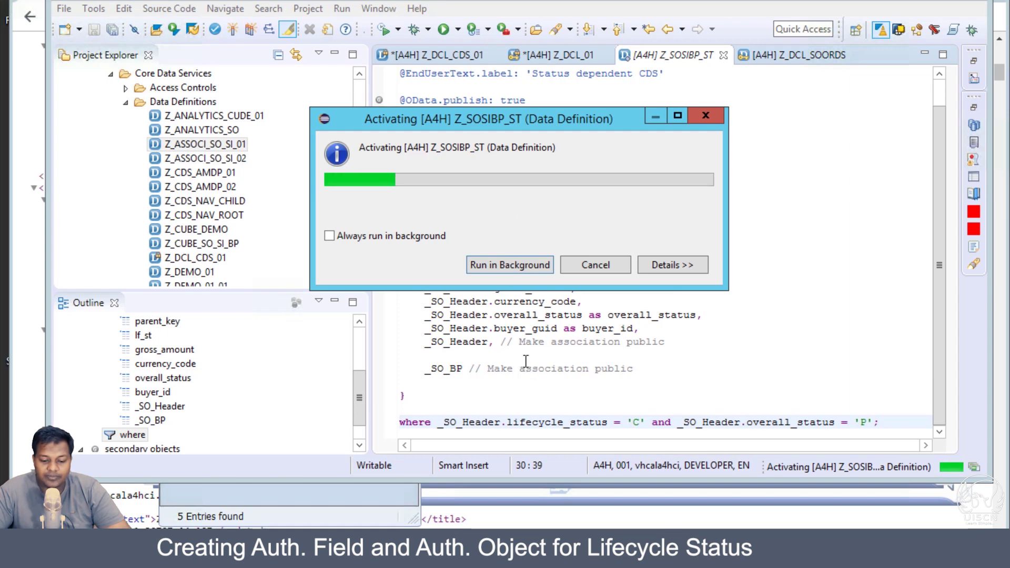
click(437, 317)
key(F8)
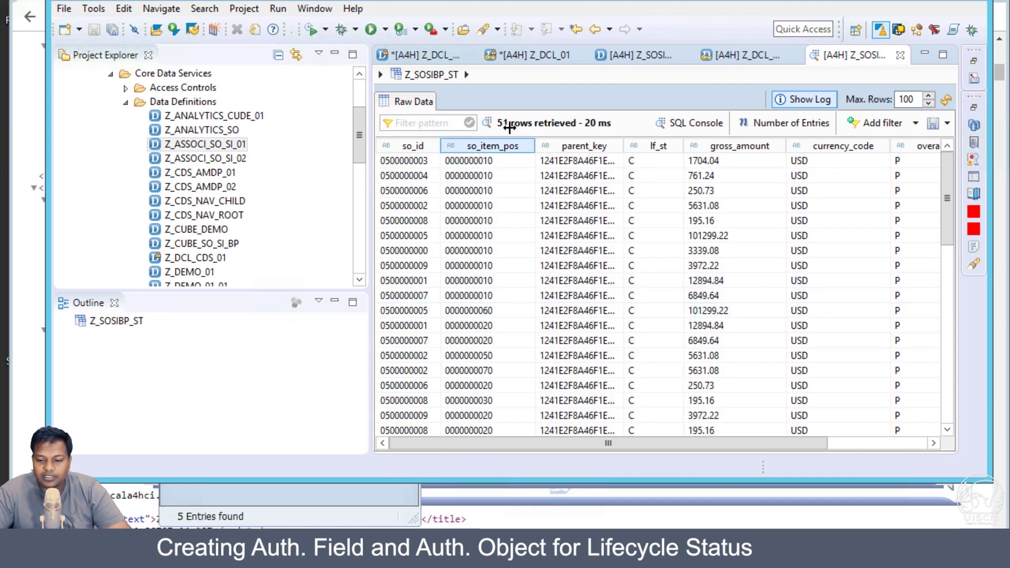
click(901, 55)
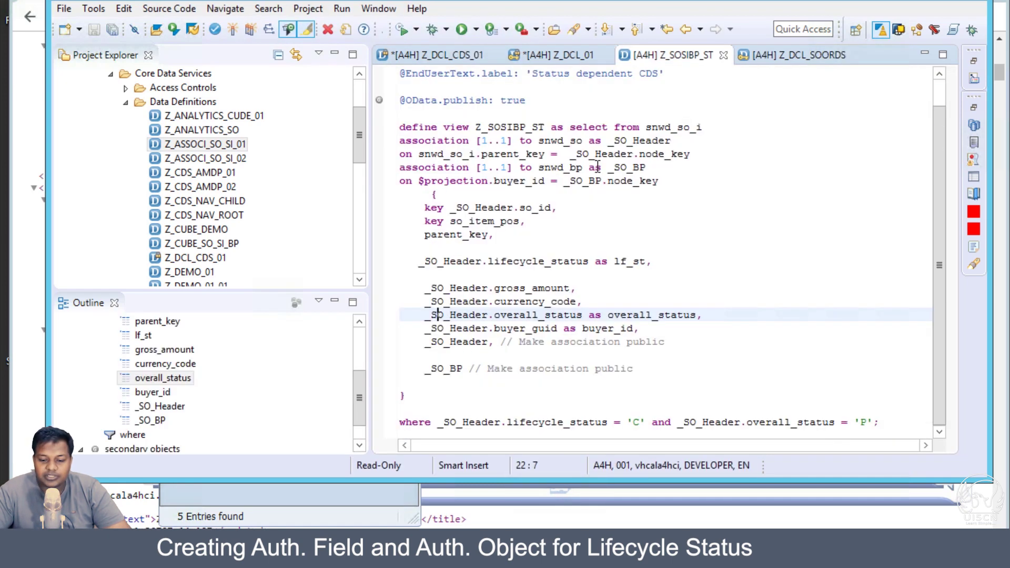
- Select the lifecycle_status = 'C' and overall_status = 'P' conditions, then the whole where line
click(572, 315)
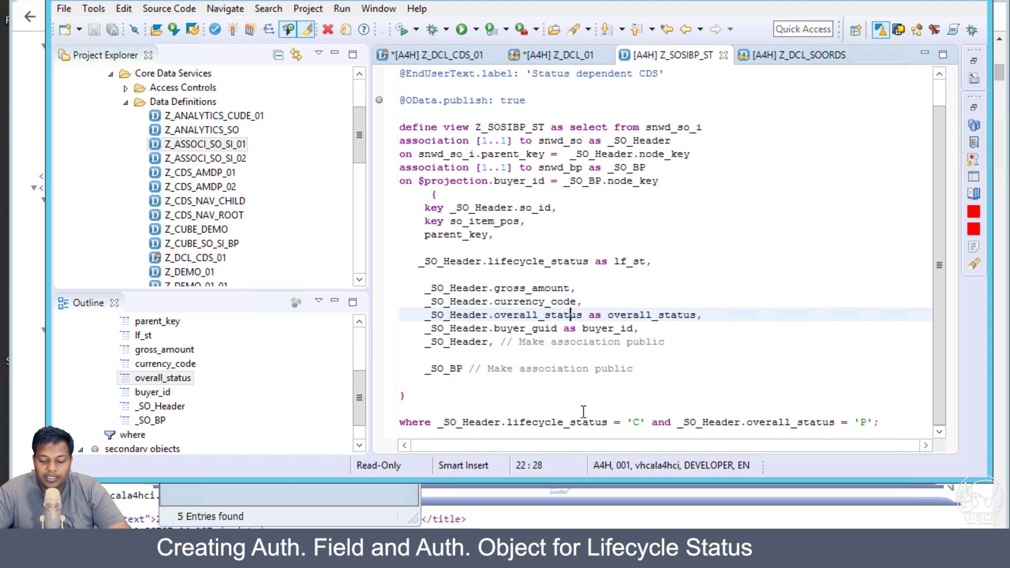
drag(507, 422, 652, 424)
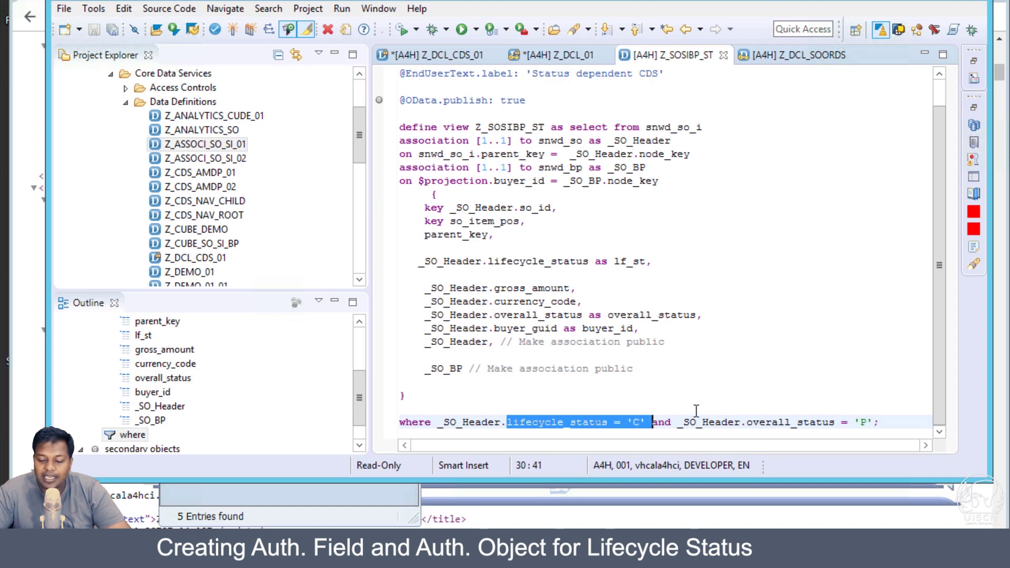
drag(747, 423, 872, 424)
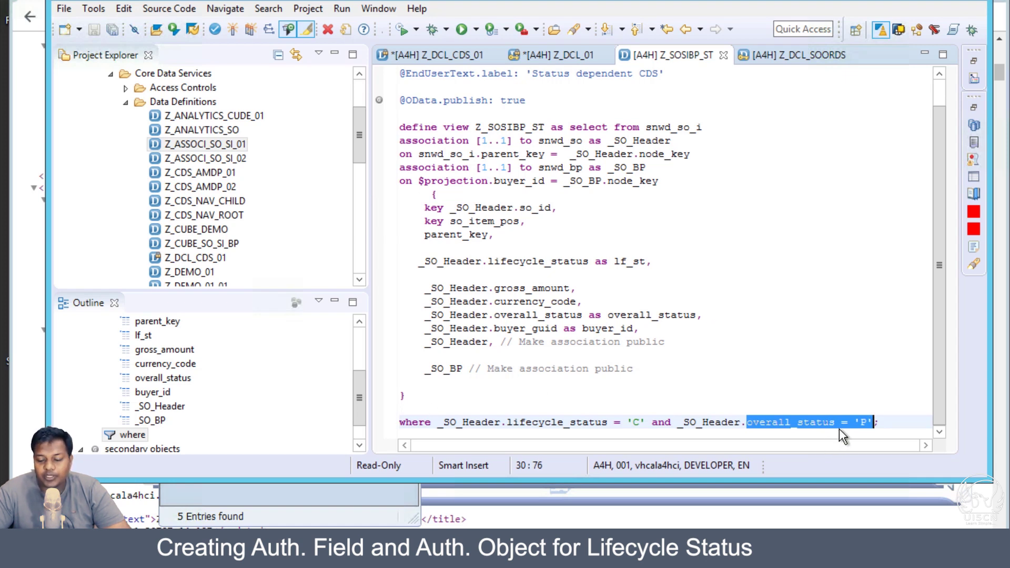
triple_click(793, 421)
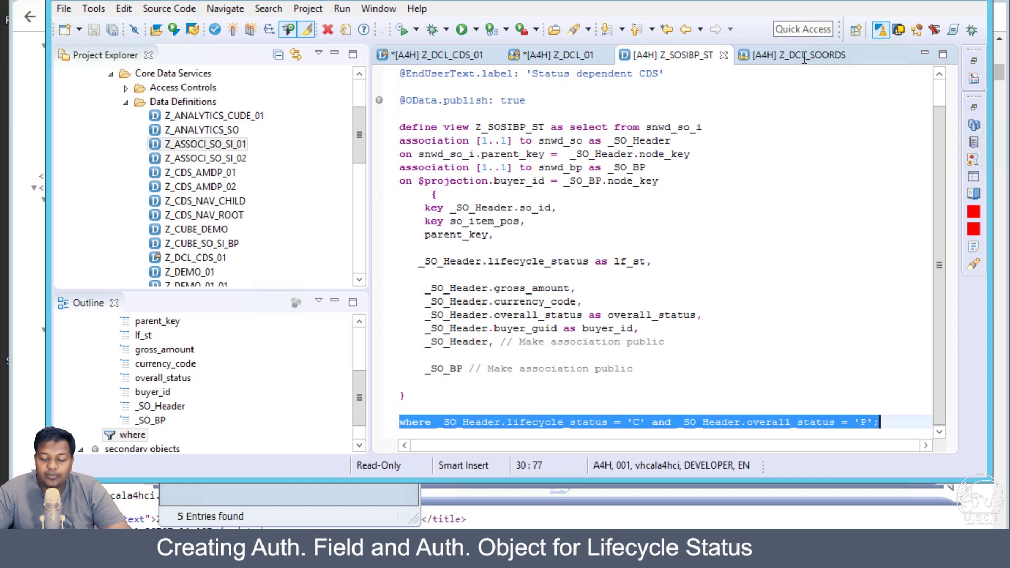
- In Z_DCL_SOORDS, inspect the ZORDS1 field of pfcg_auth, then return to Z_SOSIBP_ST
key(ctrl+Page_Down)
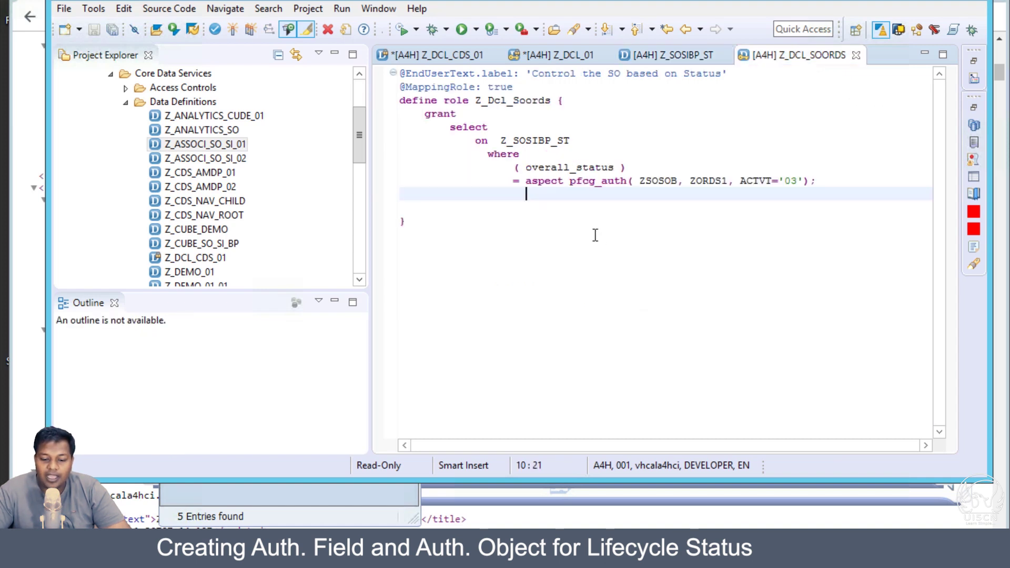
click(595, 235)
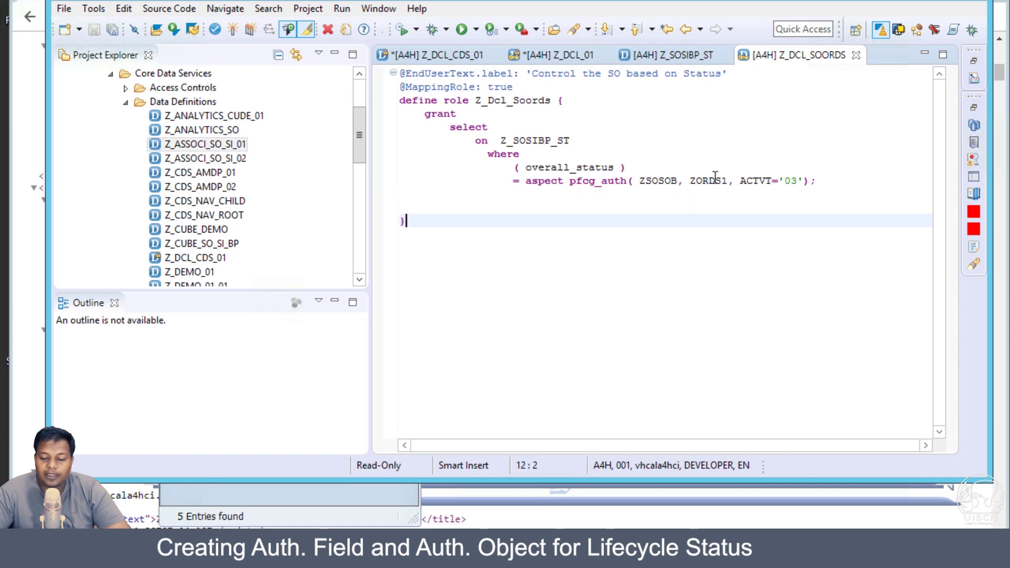
double_click(716, 180)
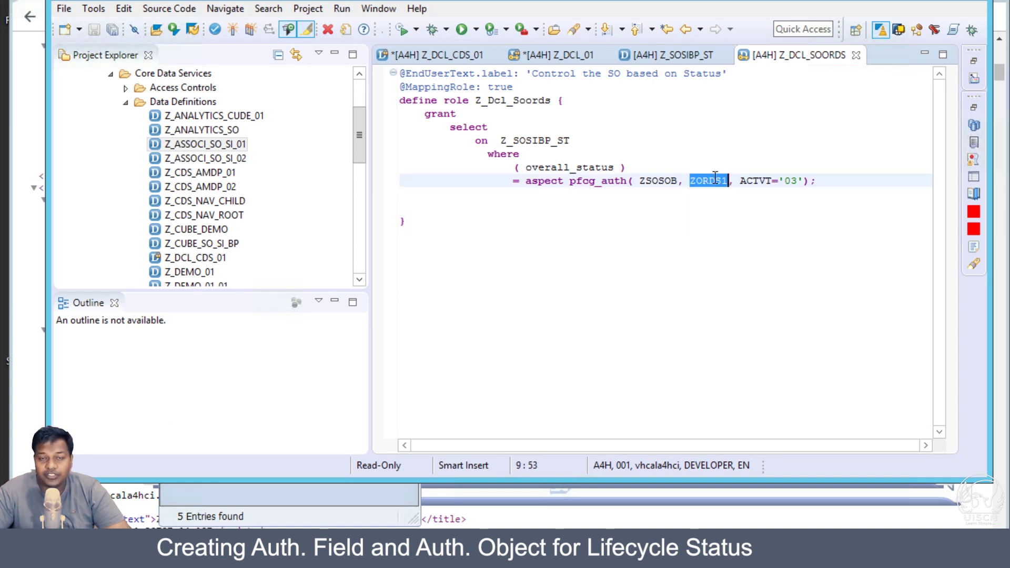
click(687, 54)
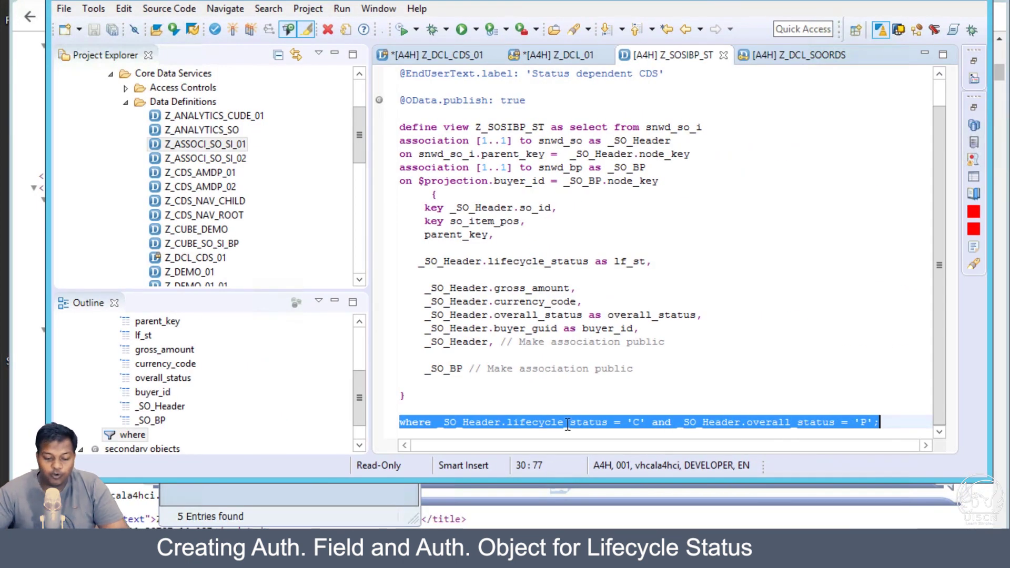
- Delete the selected where line from Z_SOSIBP_ST, save it and reactivate the data definition
key(Delete)
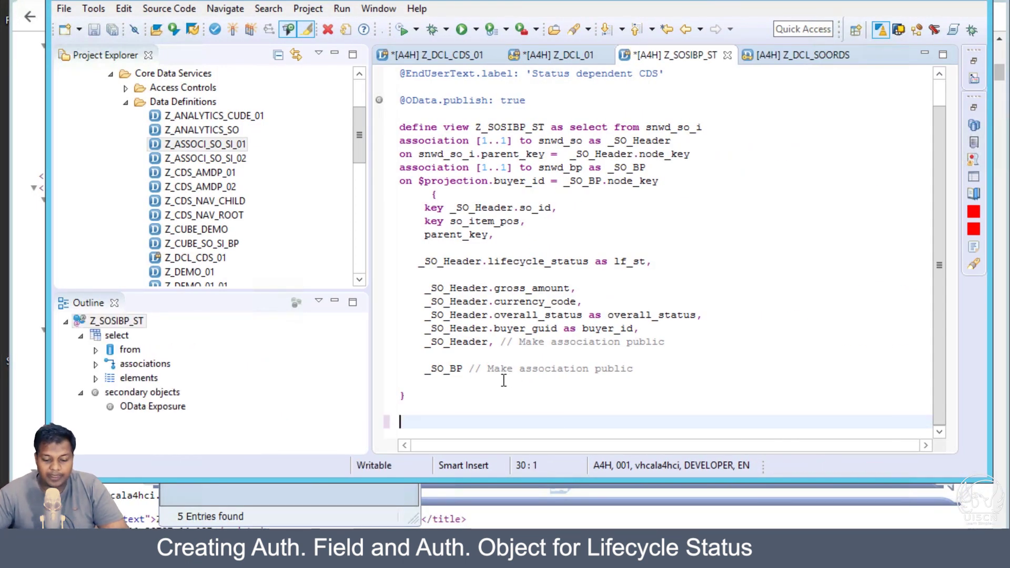
key(ctrl+s)
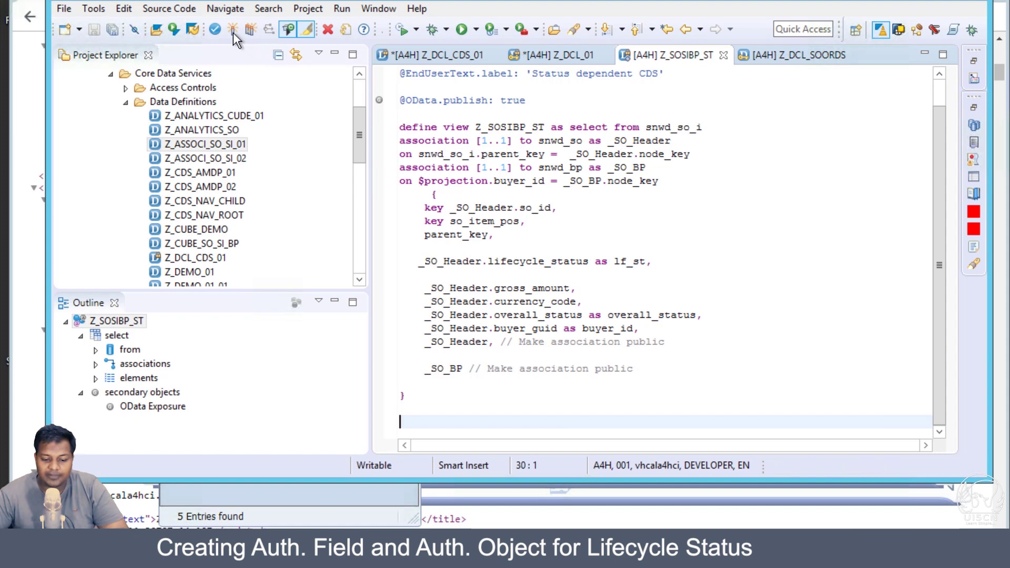
click(233, 30)
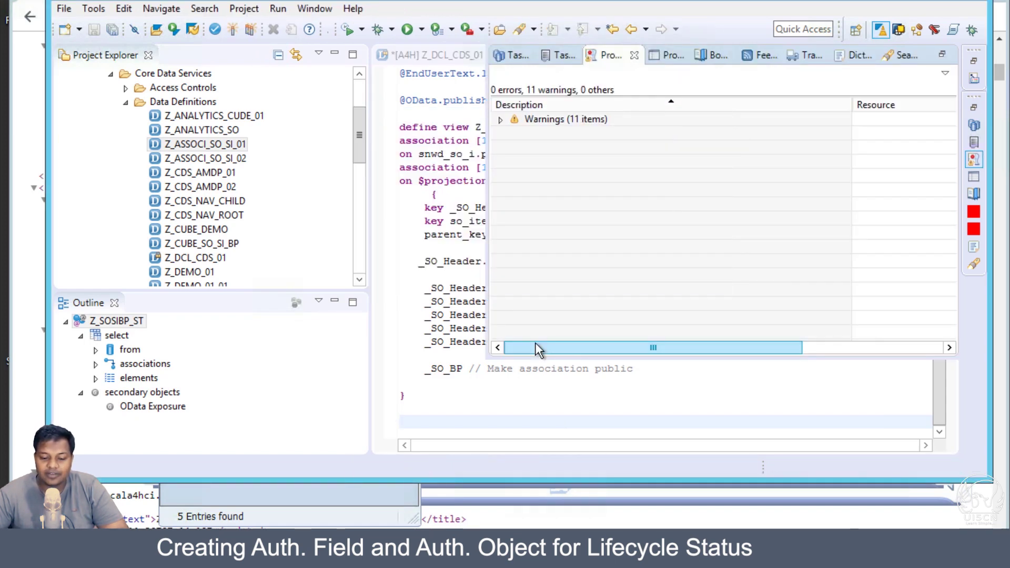
click(403, 291)
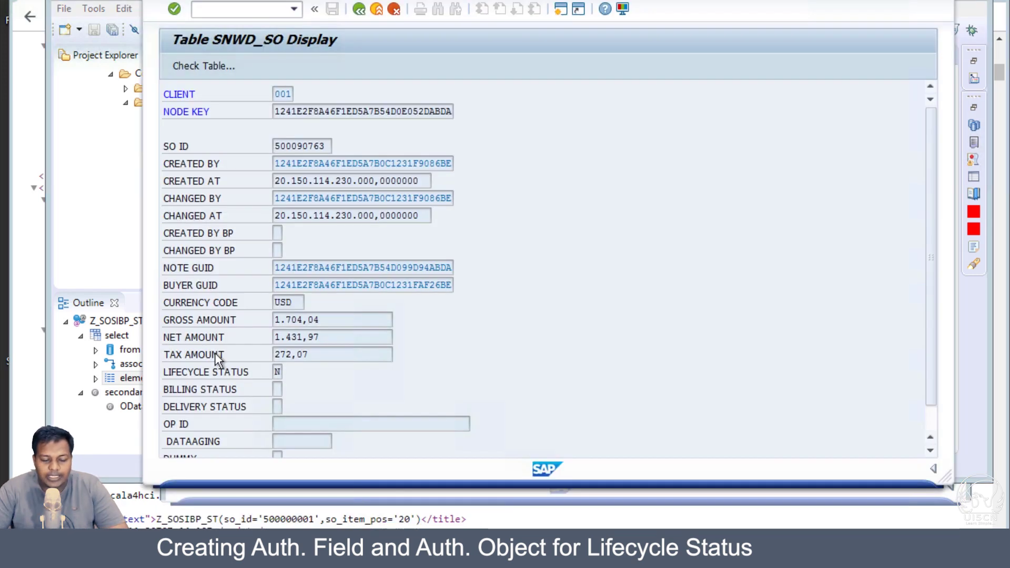
- Enter /nse11 in the SAP command field to reach the ABAP Dictionary start screen
click(219, 9)
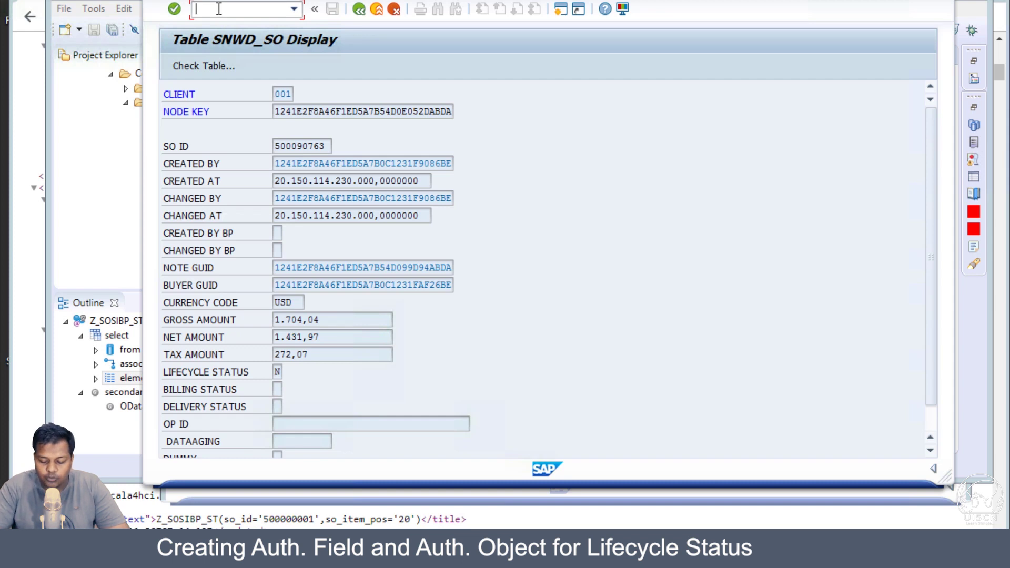
text(/nse)
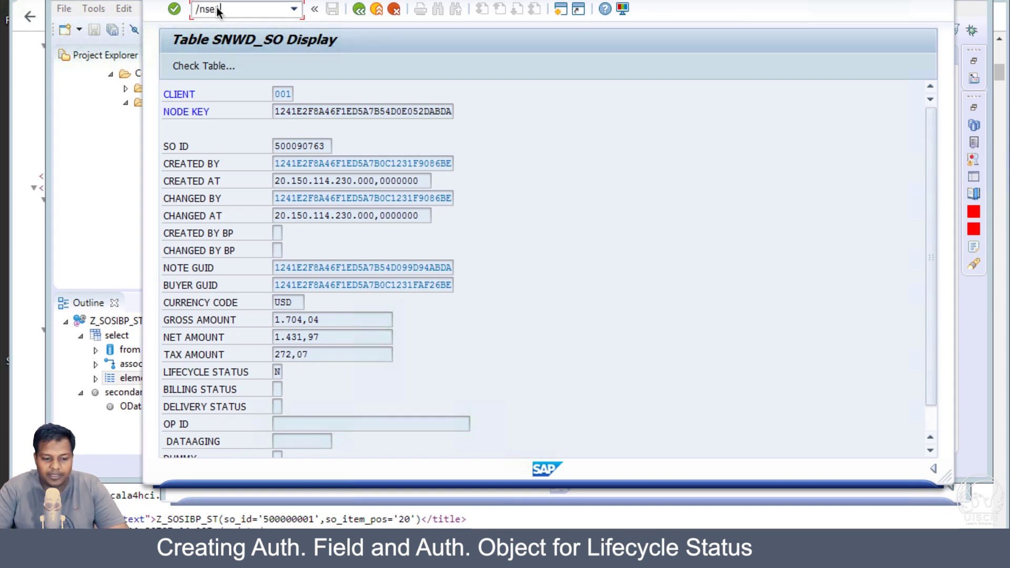
text(11)
key(Return)
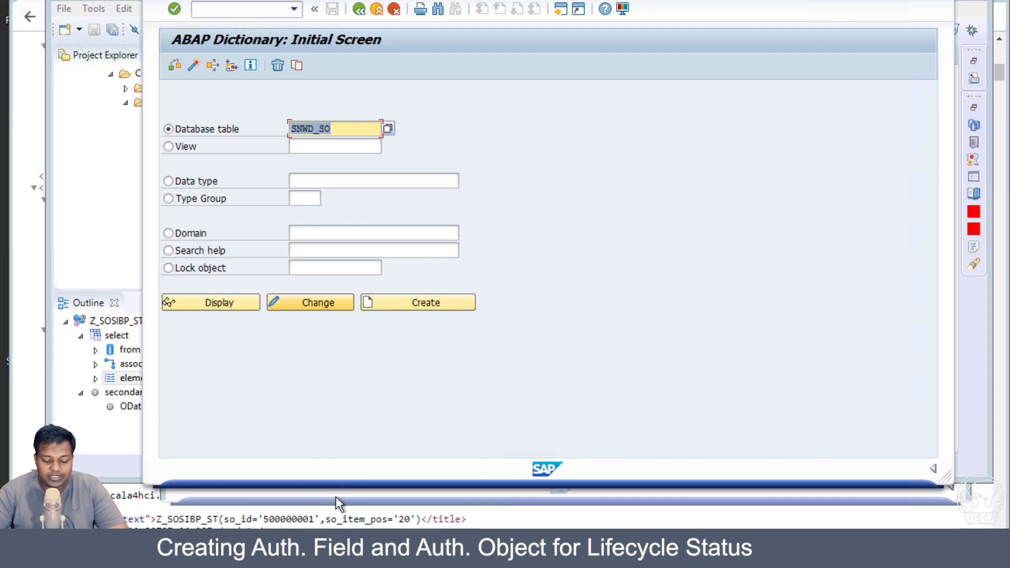
- Open the authorization fields list via /nsu01 and create a new field named ZSOLS
key(alt+Tab)
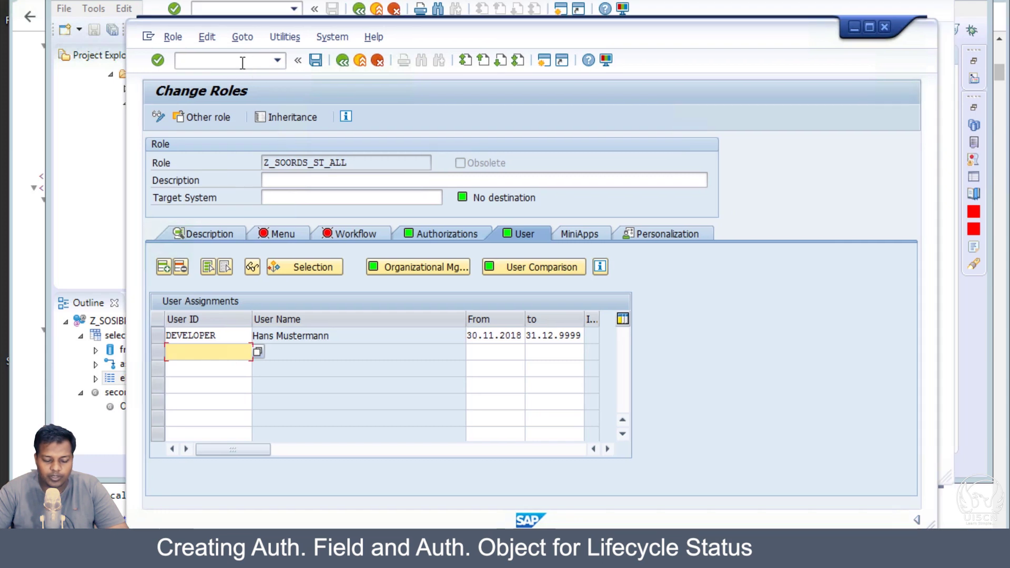
click(242, 62)
text(/nsu)
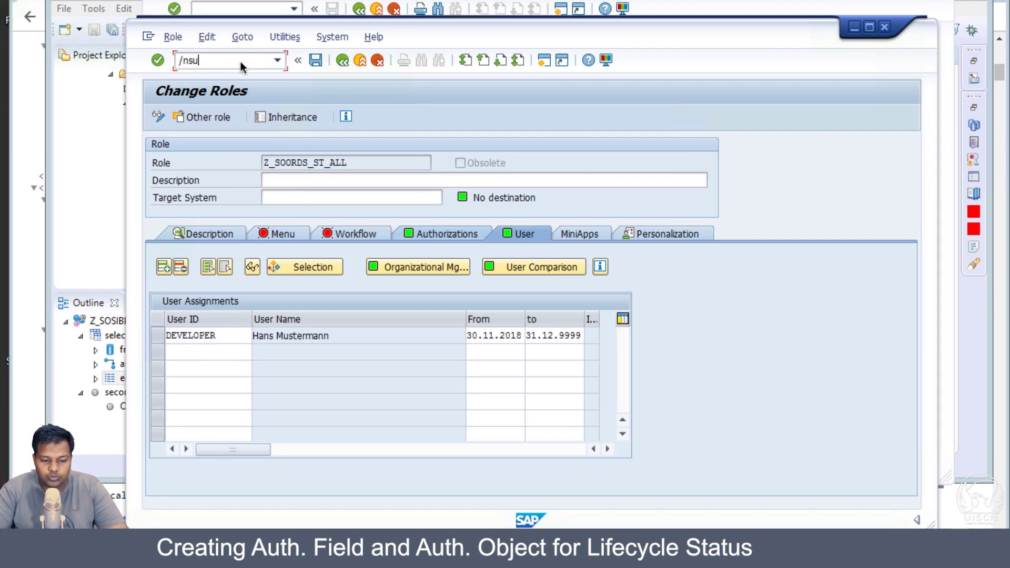
text(01)
key(Return)
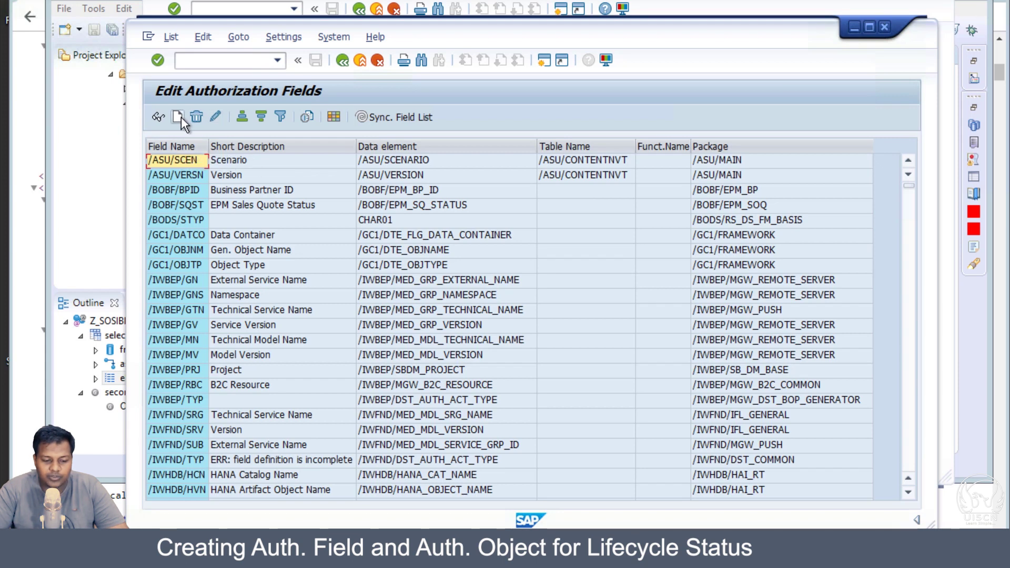
click(181, 117)
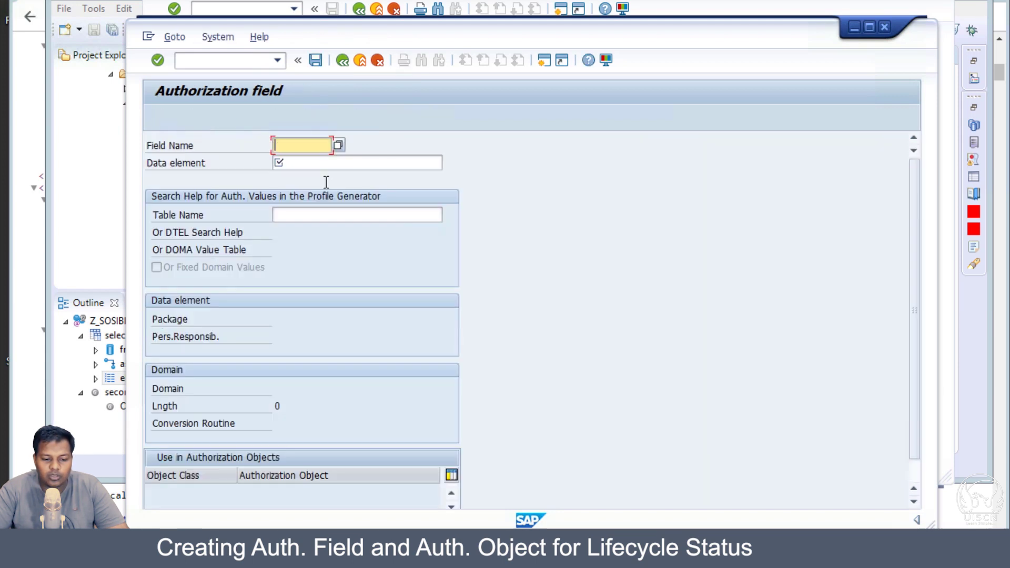
text(Z)
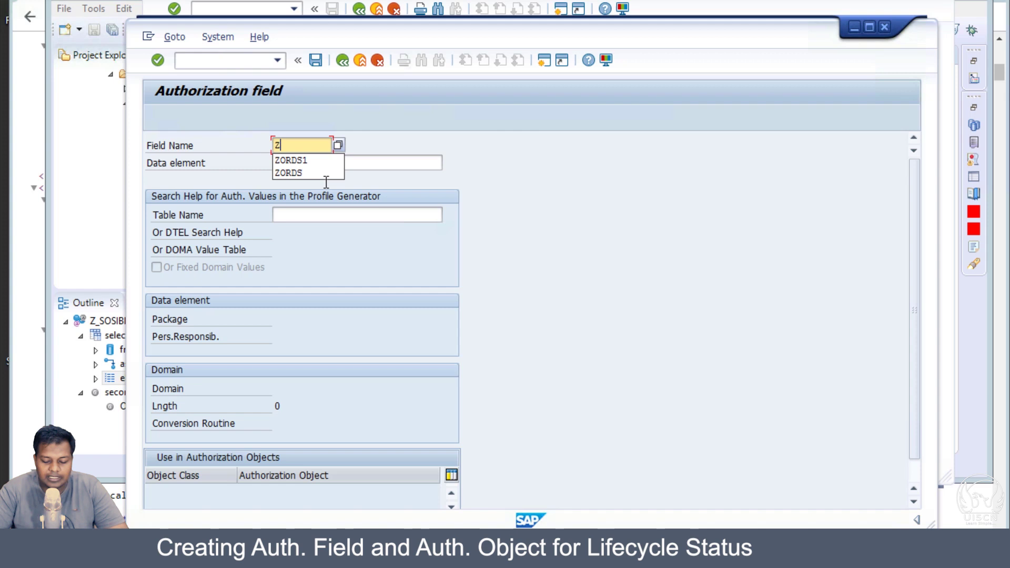
text(LS)
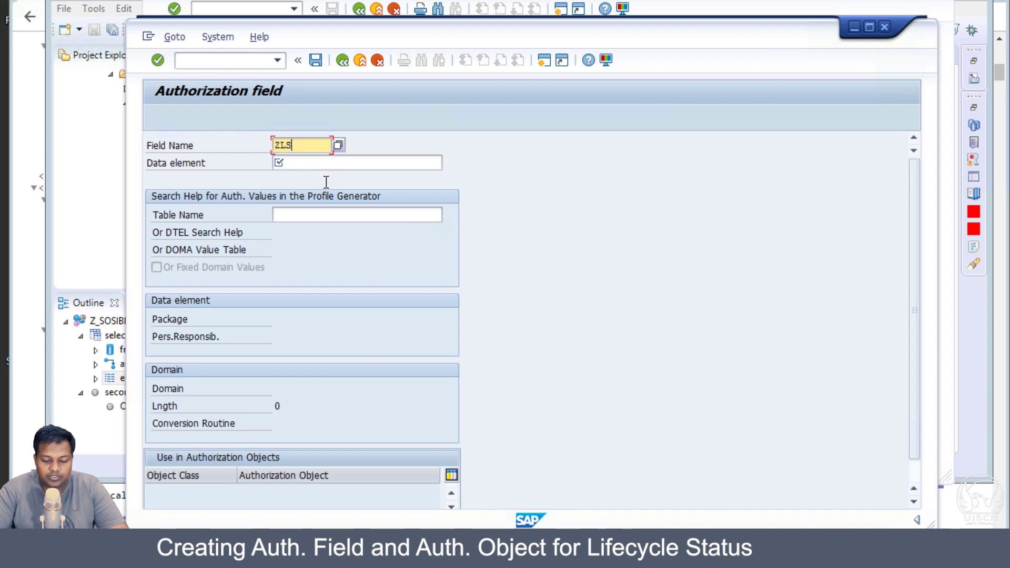
text(SO)
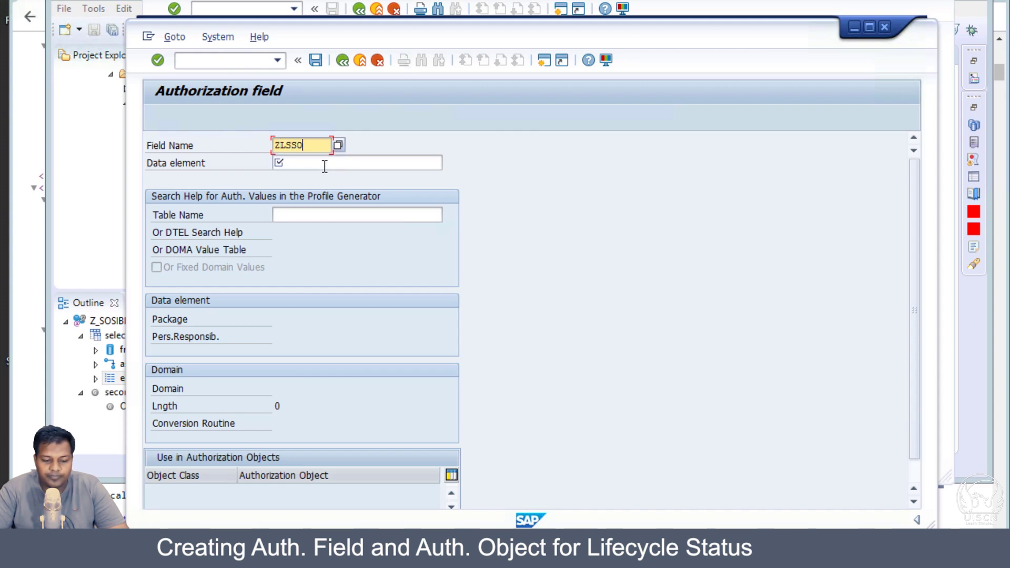
key(BackSpace)
key(BackSpace)
key(BackSpace)
key(BackSpace)
text(SO)
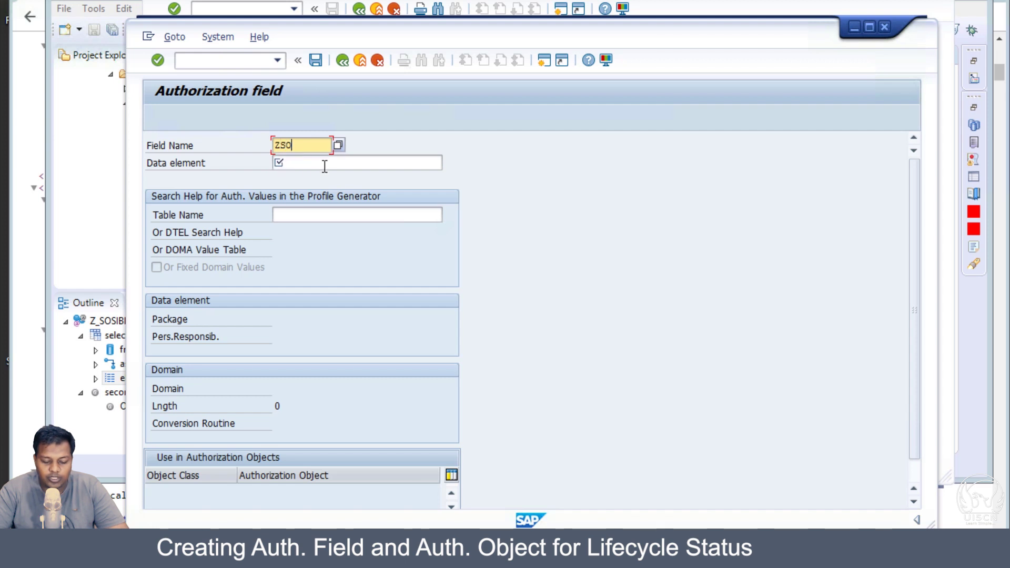
text(LS)
click(341, 163)
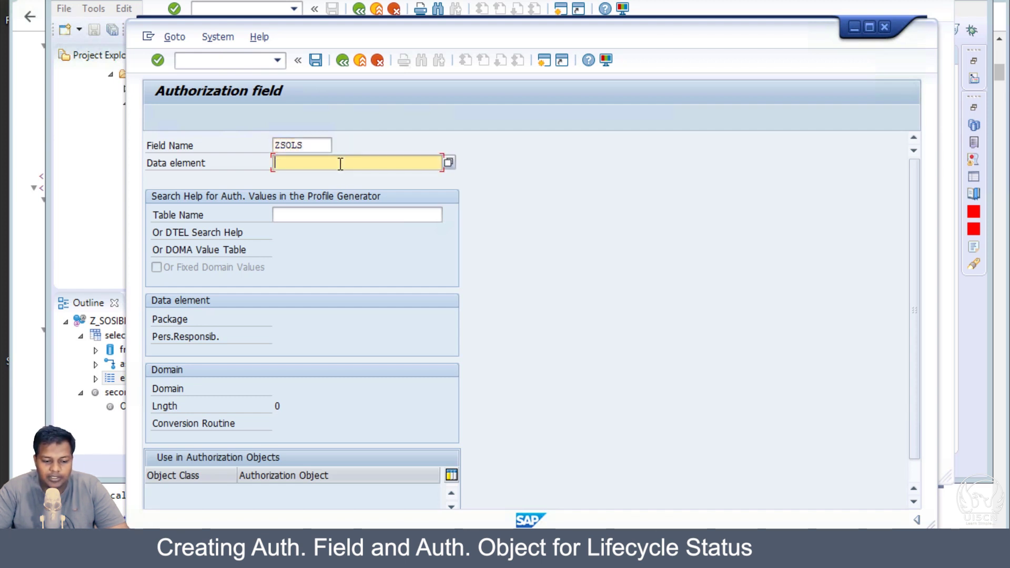
- Set the value-help table of ZSOLS to SNWD_SO
click(330, 215)
text(S)
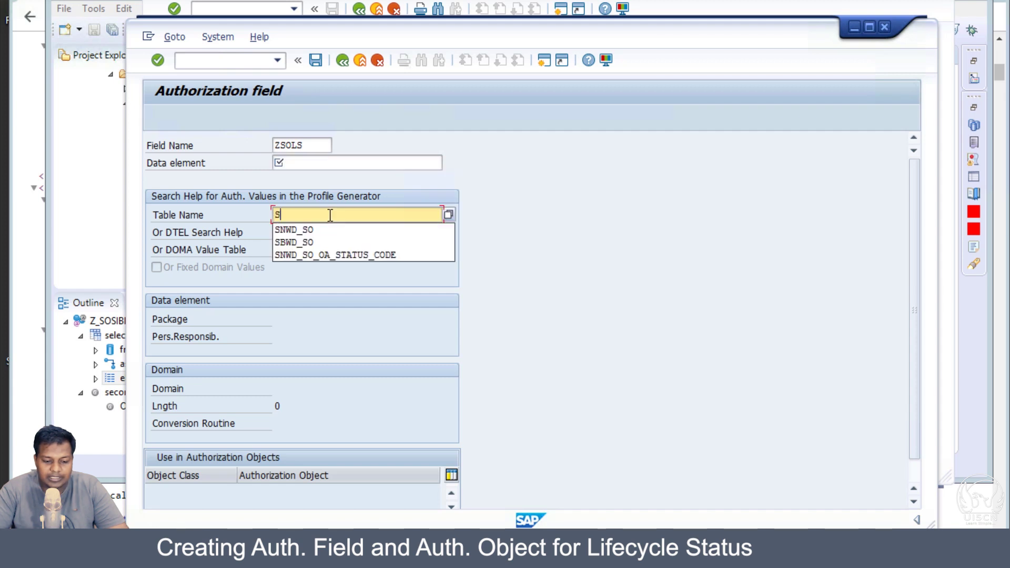
text(N)
key(Down)
key(Return)
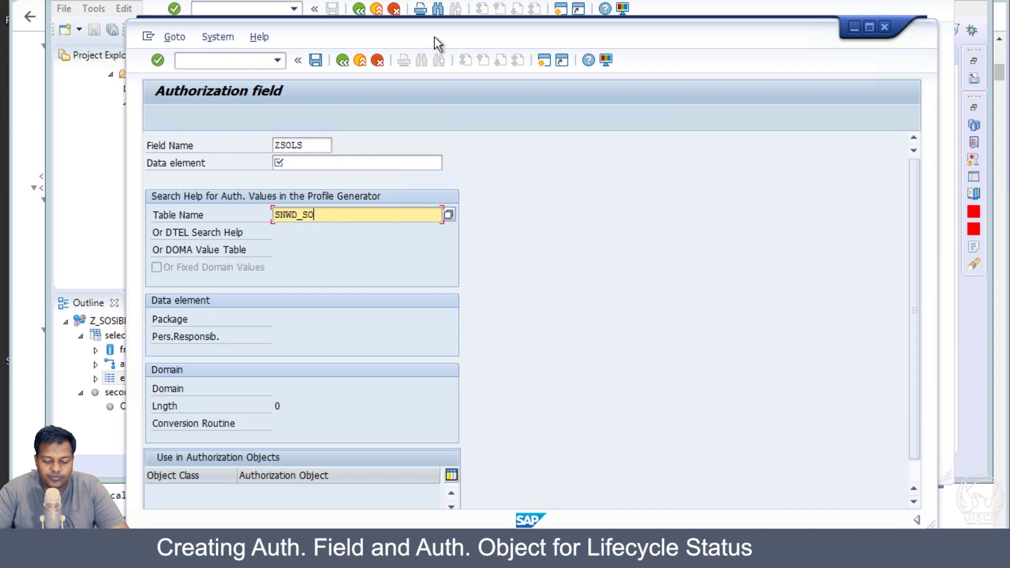
- Display table SNWD_SO and copy the LIFECYCLE_STATUS data element name
drag(434, 36, 443, 130)
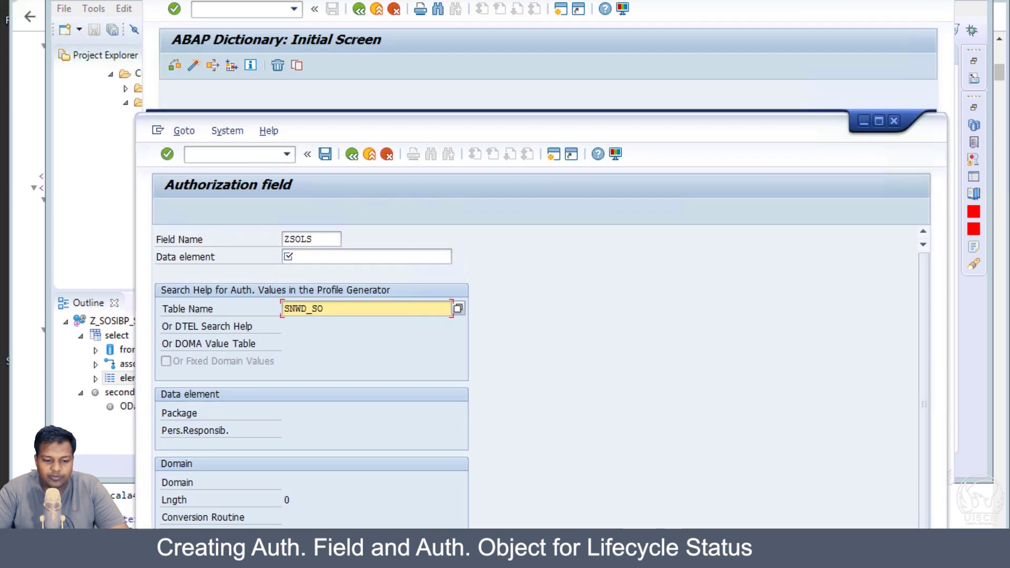
click(322, 66)
click(243, 298)
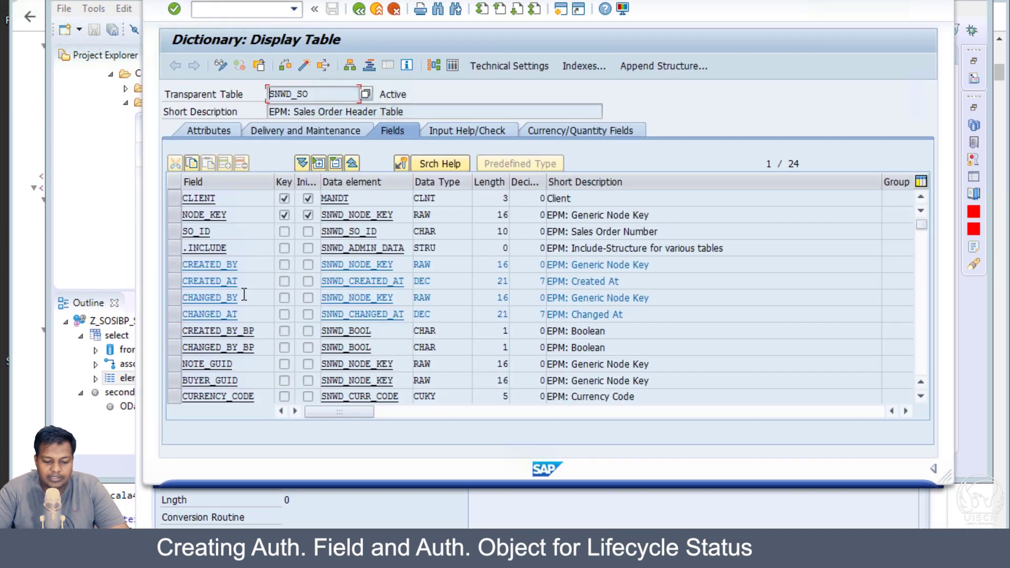
scroll(243, 297, down, 3)
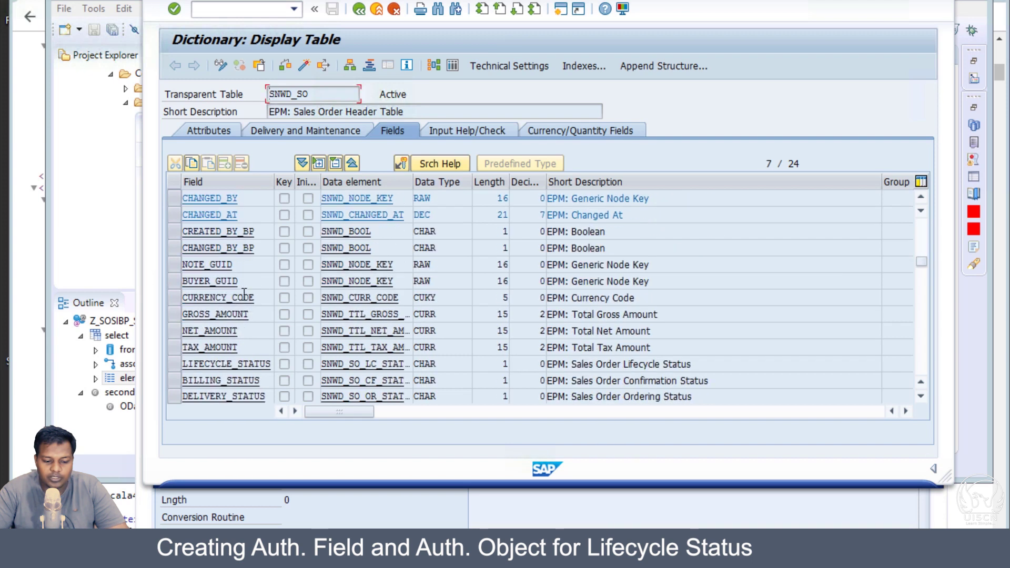
drag(413, 180, 468, 181)
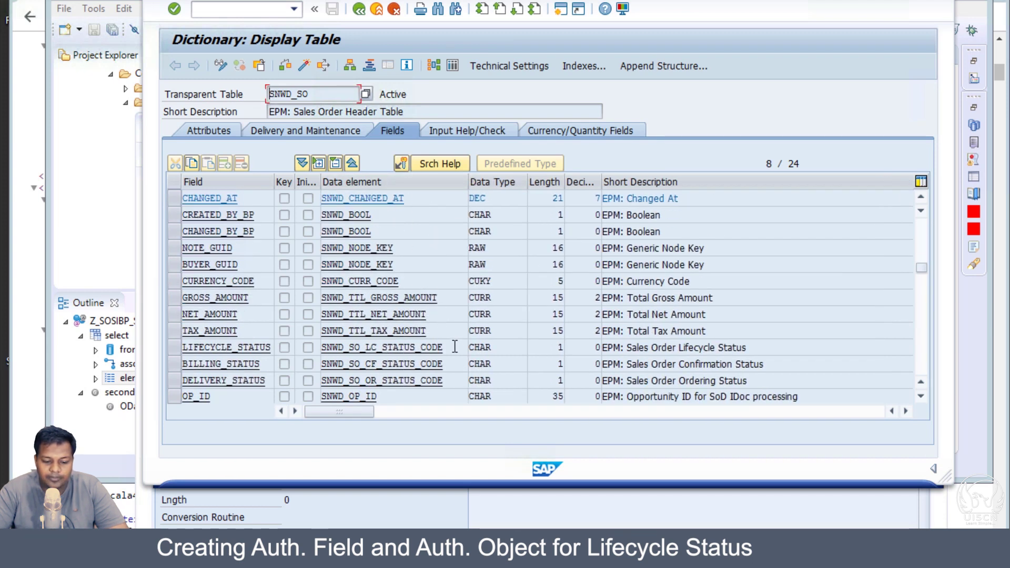
drag(457, 347, 316, 361)
key(ctrl+c)
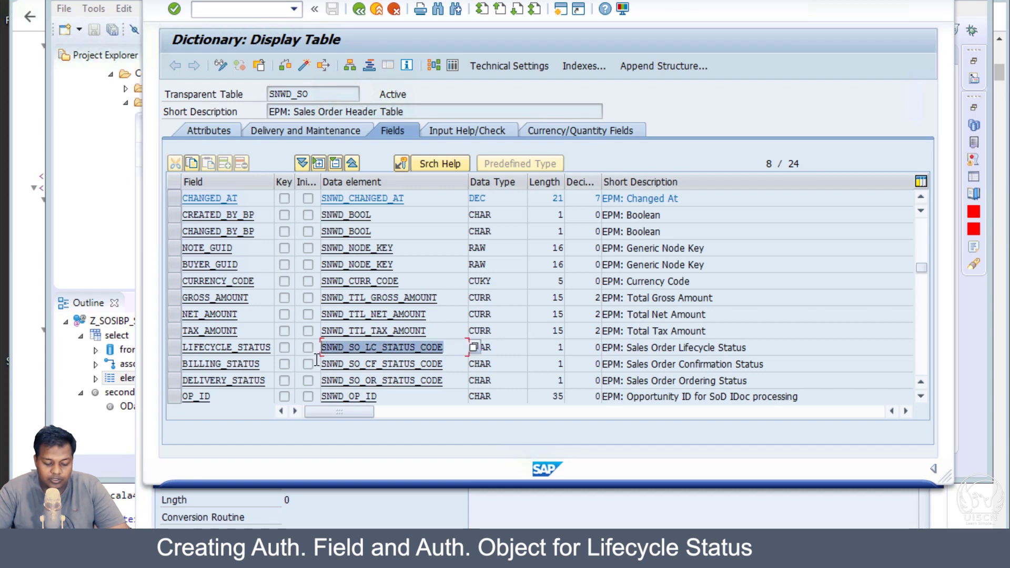
- Paste SNWD_SO_LC_STATUS_CODE as the data element and save ZSOLS as a local object
click(359, 503)
click(322, 257)
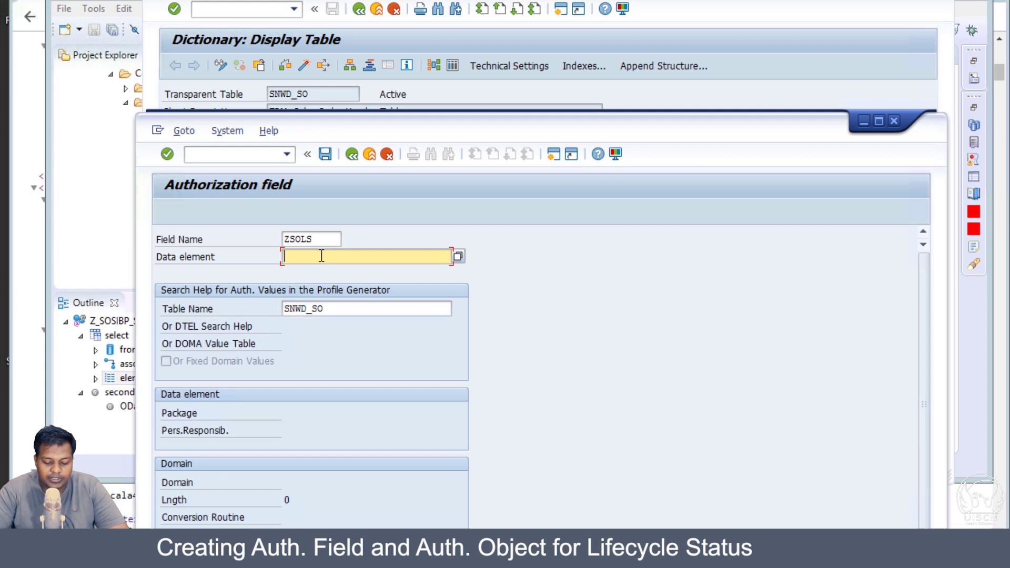
key(ctrl+v)
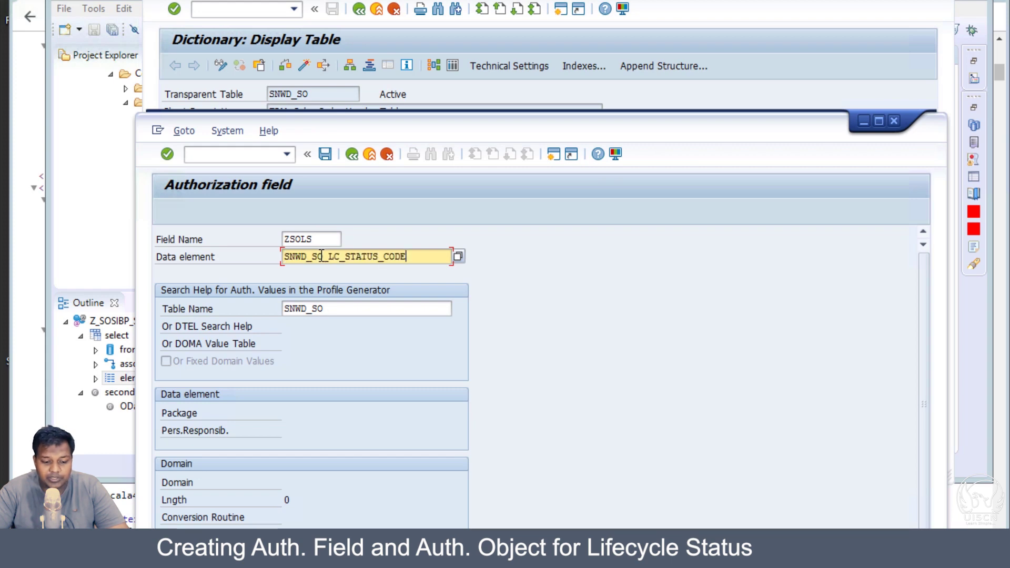
click(325, 154)
click(440, 482)
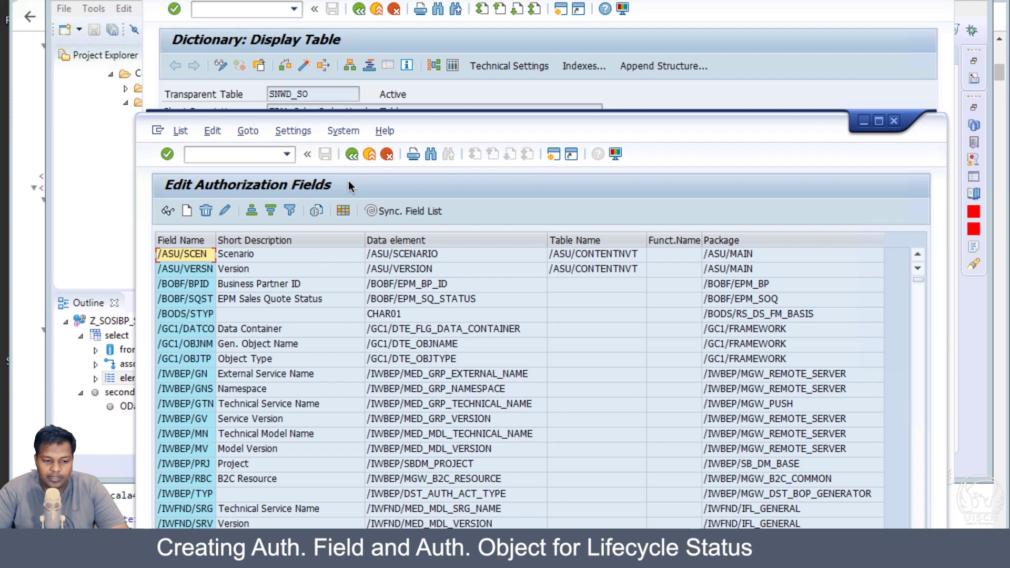
- Start a new line below the Service entry in the notes file
key(super+Tab)
click(272, 199)
key(Return)
key(Return)
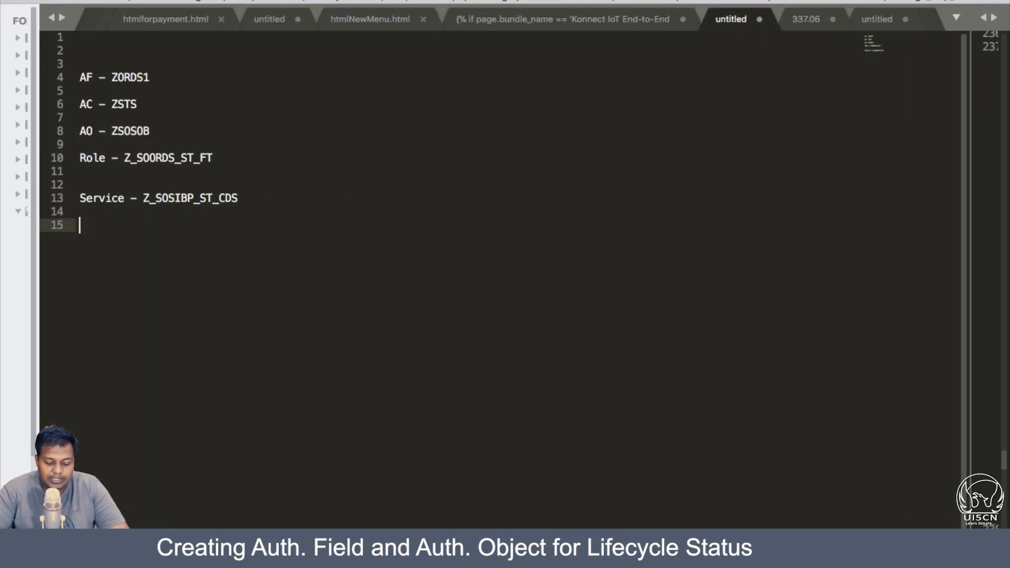
- Write the note 'new AF - ZSOLS' on line 15 of the notes file
text(ZSOLS)
key(Left)
key(Left)
key(Left)
key(Left)
key(Left)
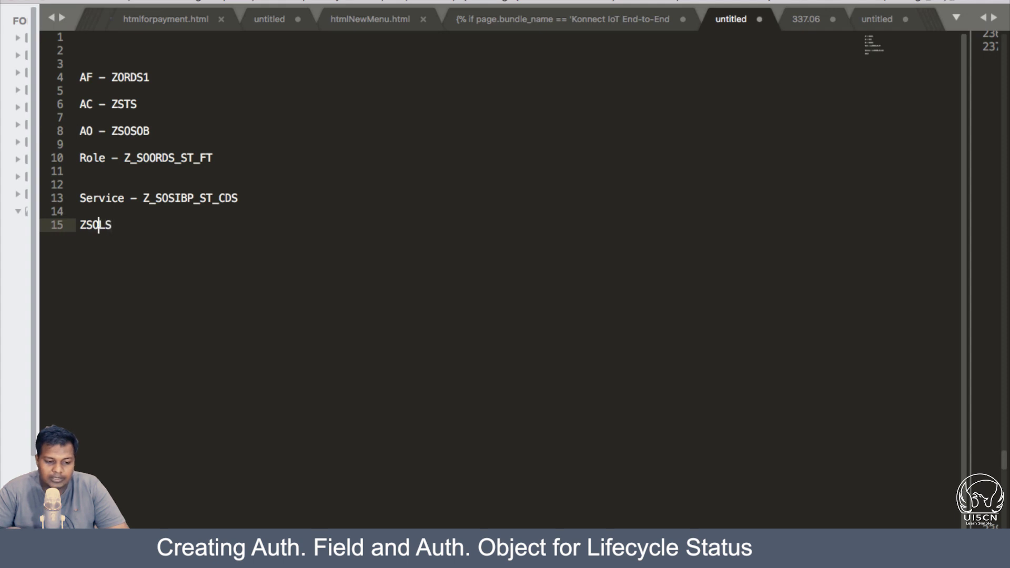
text(new )
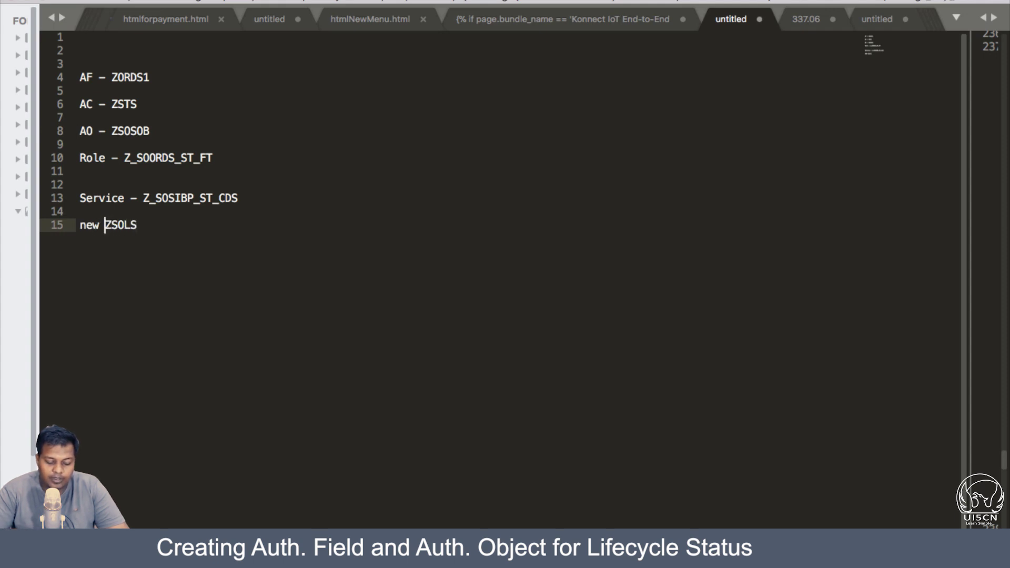
text(AF -)
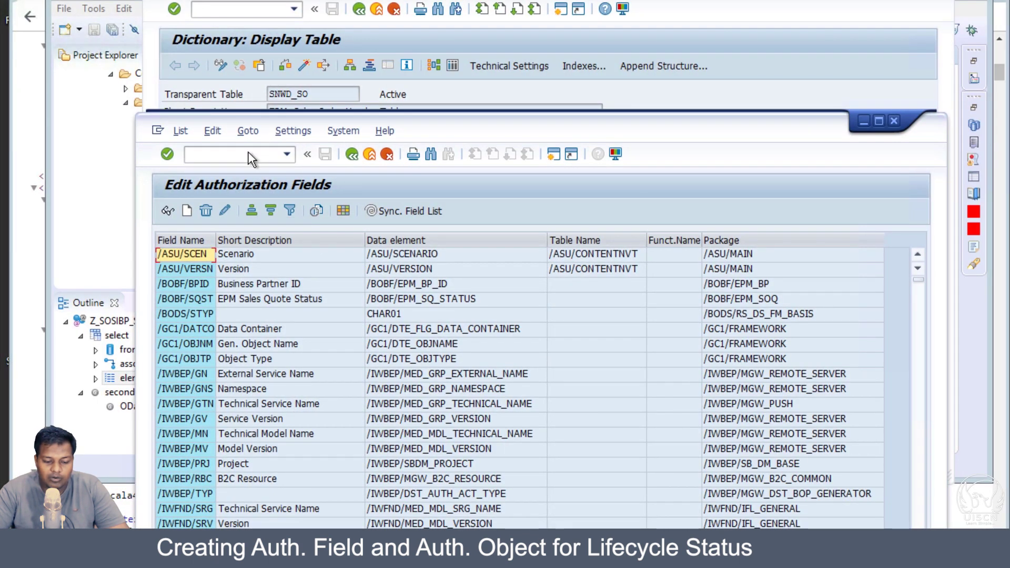
- Run /nSU21 and expand class ZSTS to show authorization object ZSOSOB
click(249, 153)
text(/)
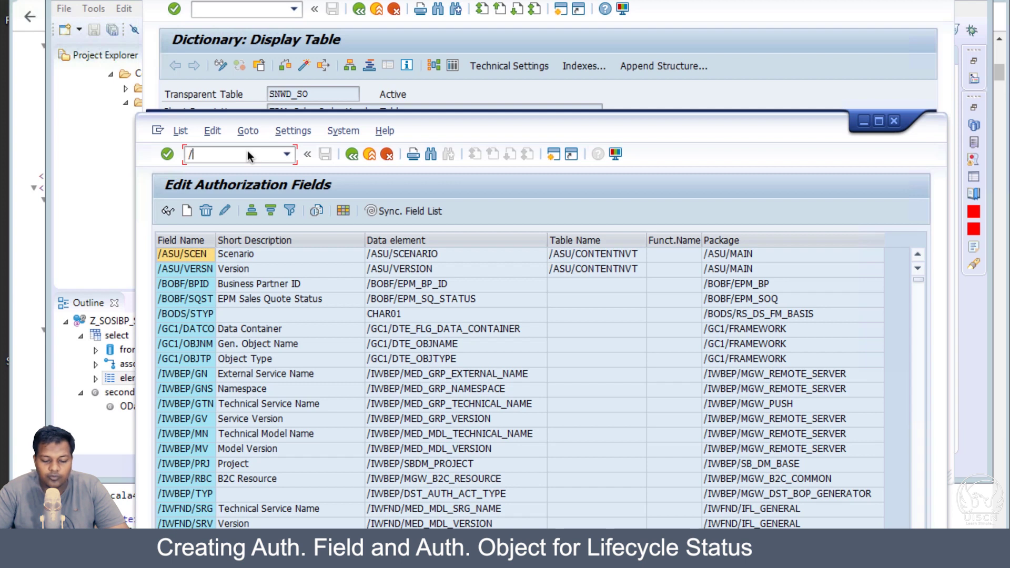
text(n)
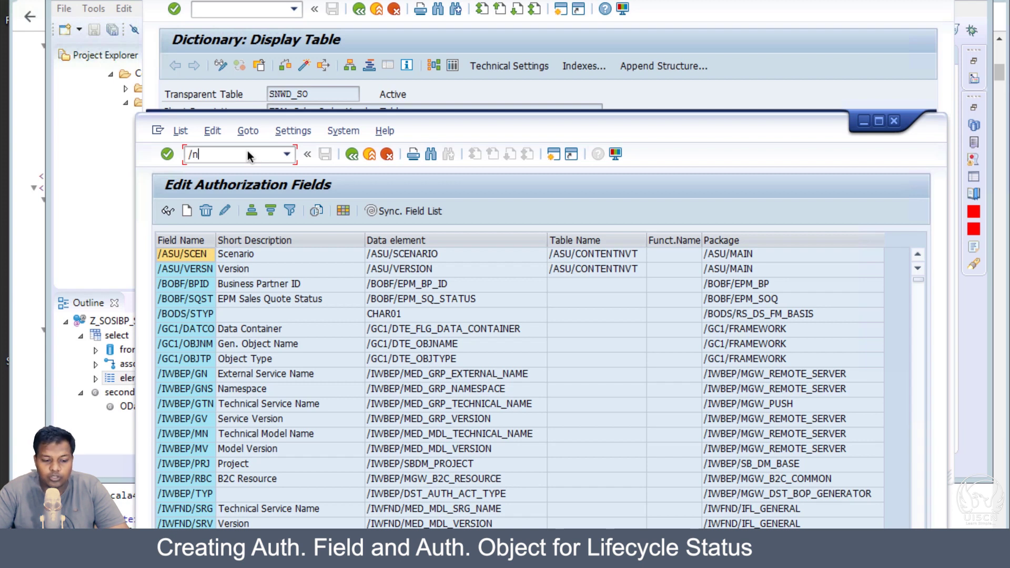
text(Su)
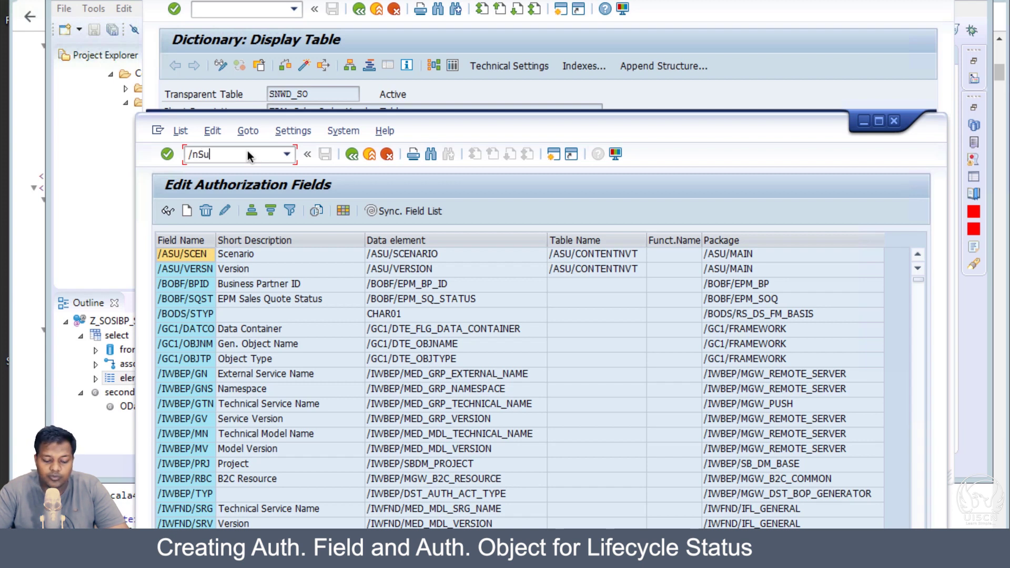
text(21)
key(Return)
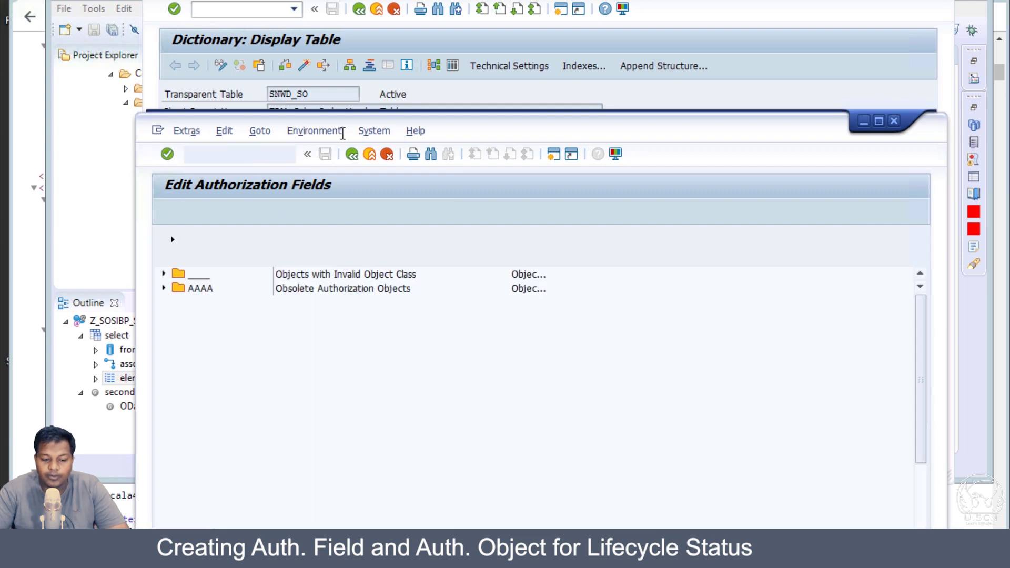
drag(481, 120, 480, 34)
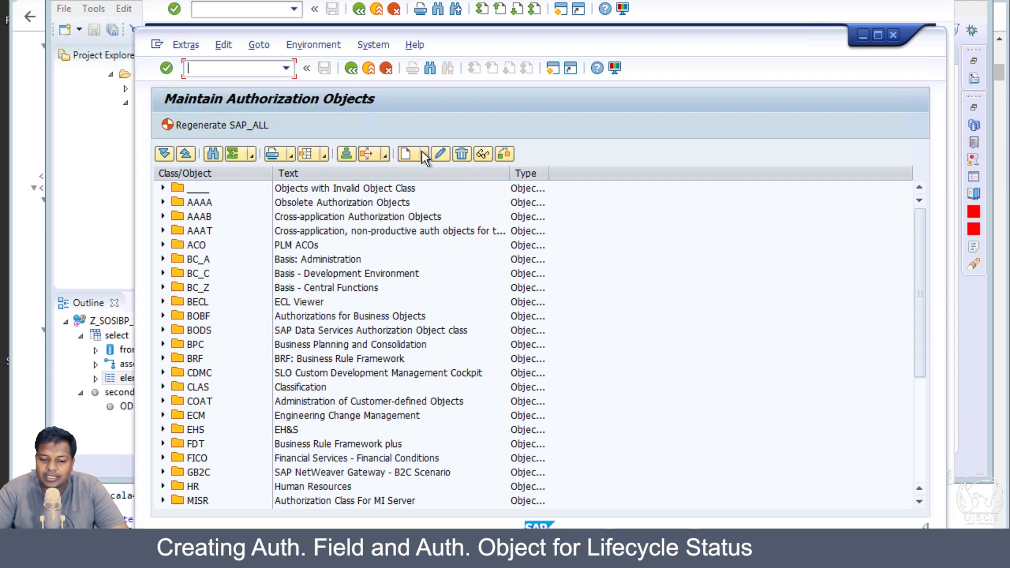
click(423, 153)
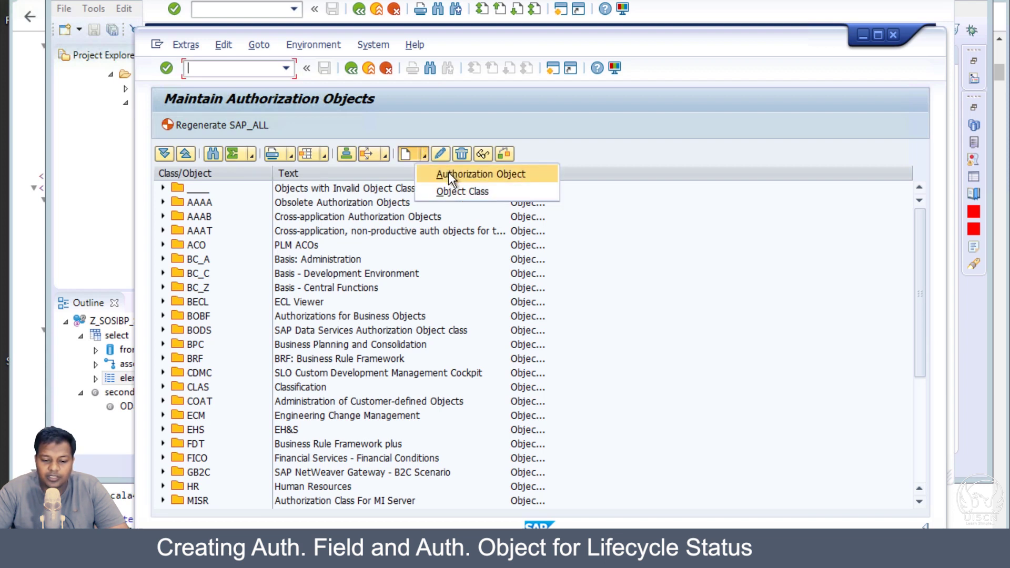
click(631, 153)
drag(920, 241, 925, 426)
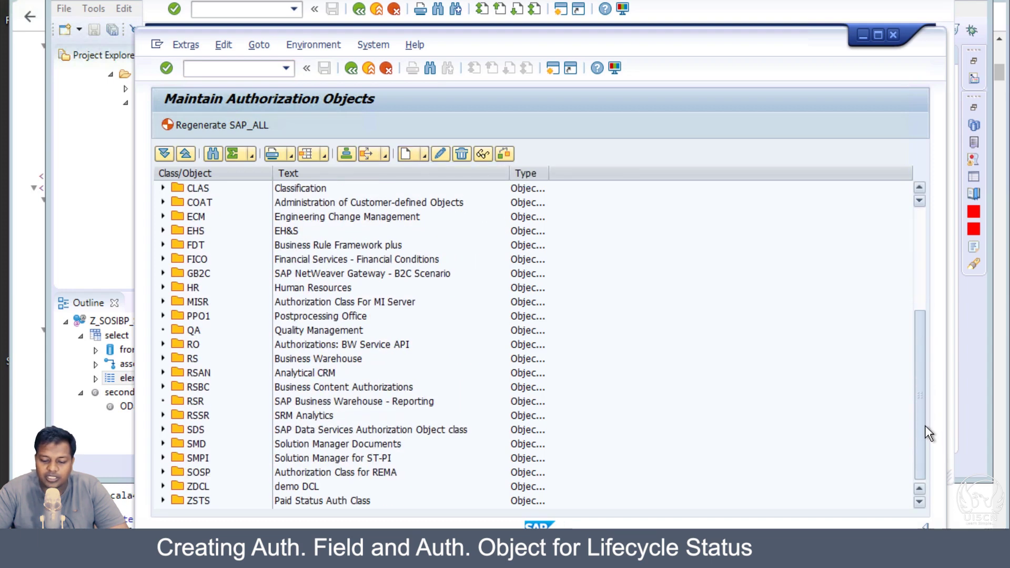
click(163, 502)
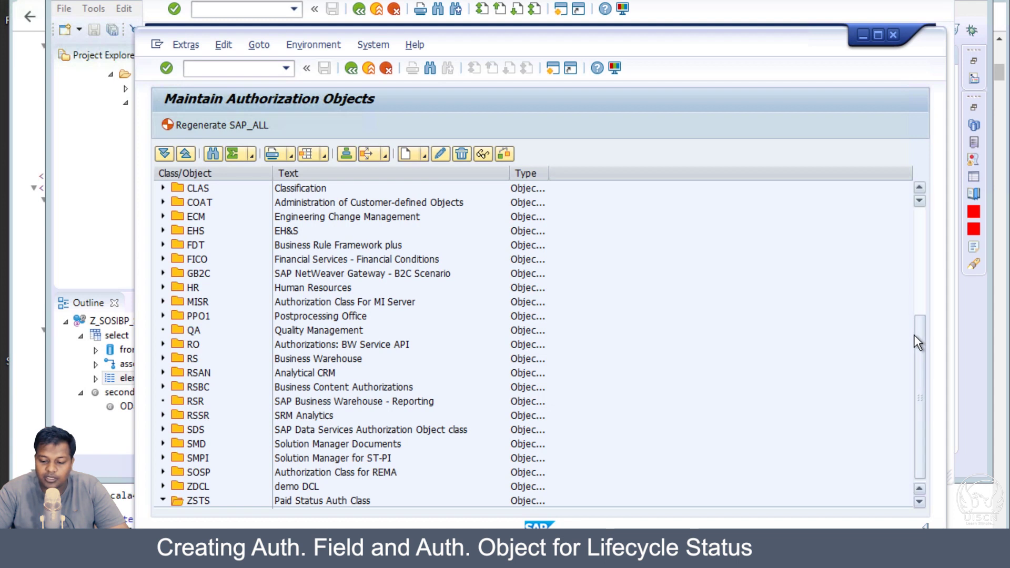
drag(914, 335, 917, 413)
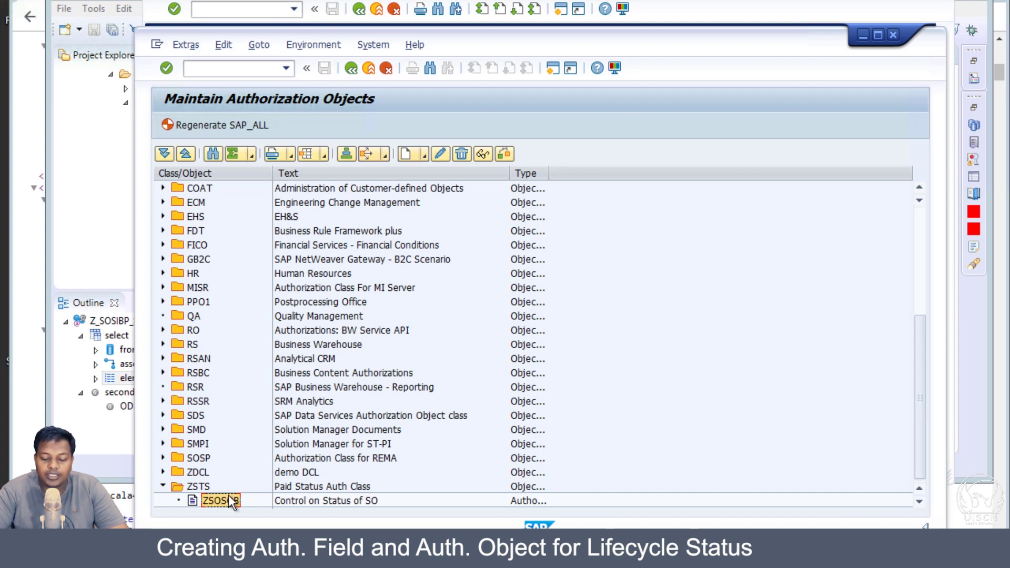
- Start creating a new object class under ZSTS, then cancel it
right_click(195, 487)
click(258, 384)
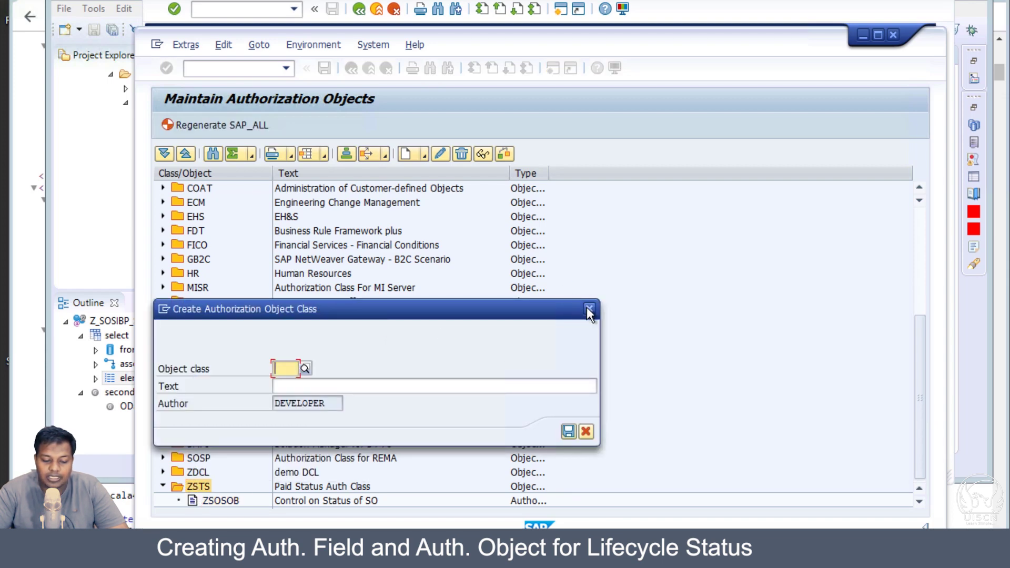
click(589, 308)
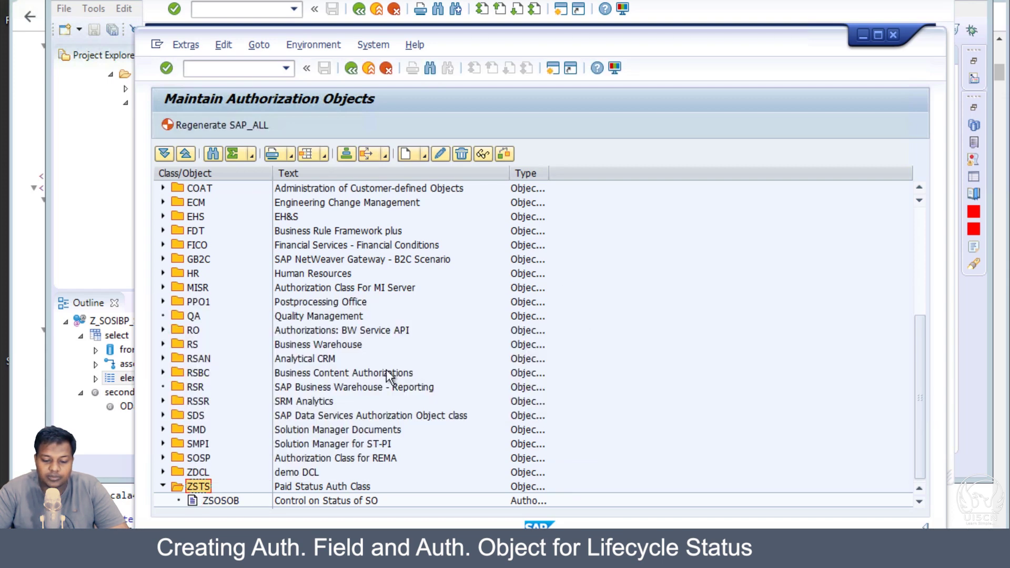
- Enter object ZSOLSOB with text 'Lifecycle of the status' under class ZSTS and confirm
right_click(201, 488)
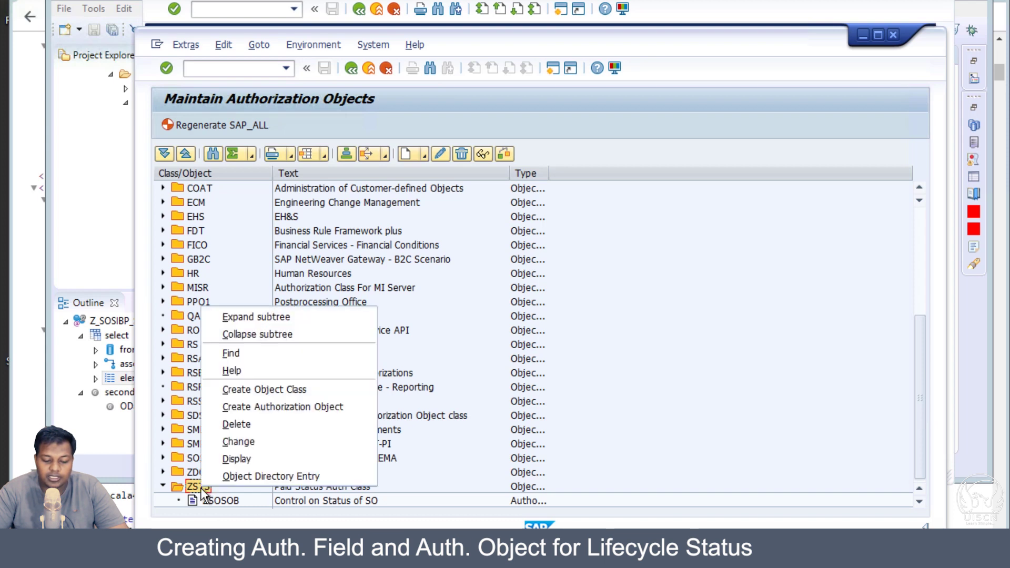
click(303, 406)
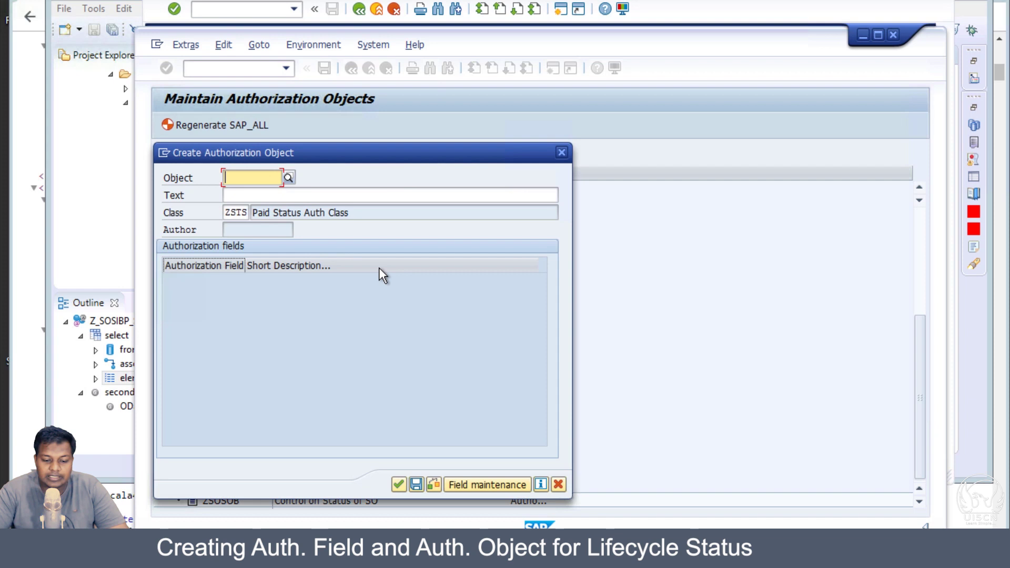
text(ZSO)
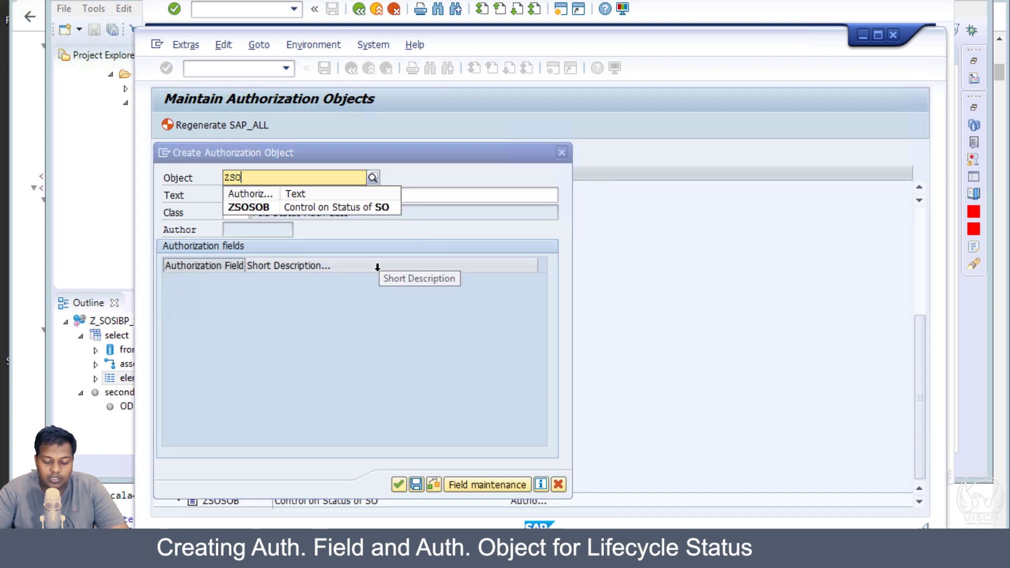
text(LSO)
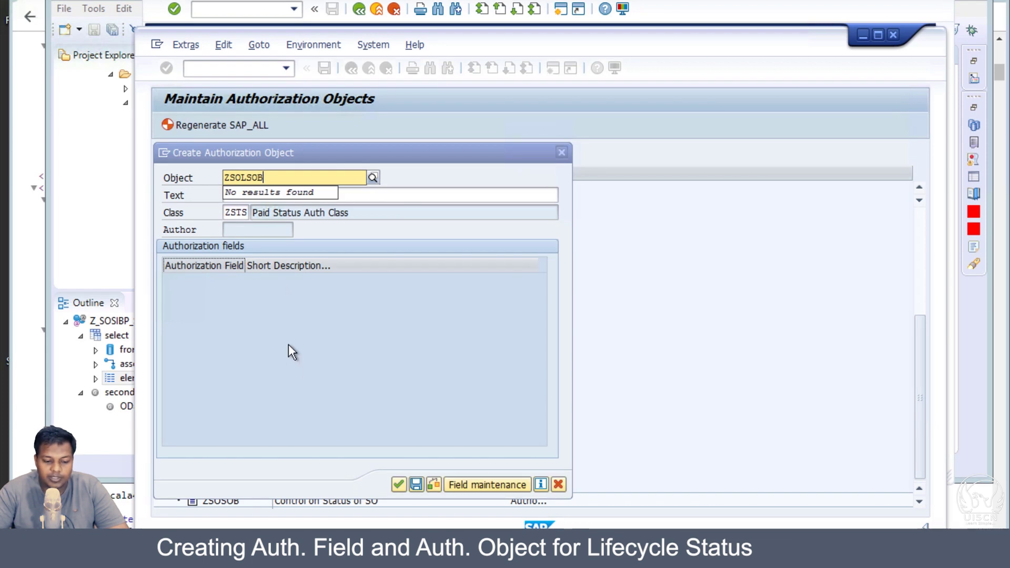
text(B)
click(268, 196)
click(268, 196)
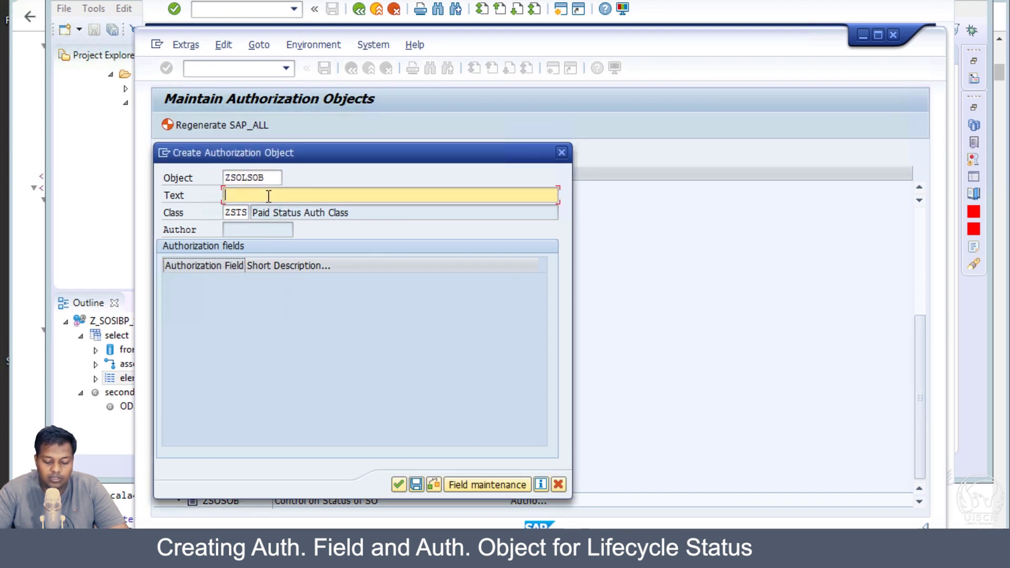
text(Lifec)
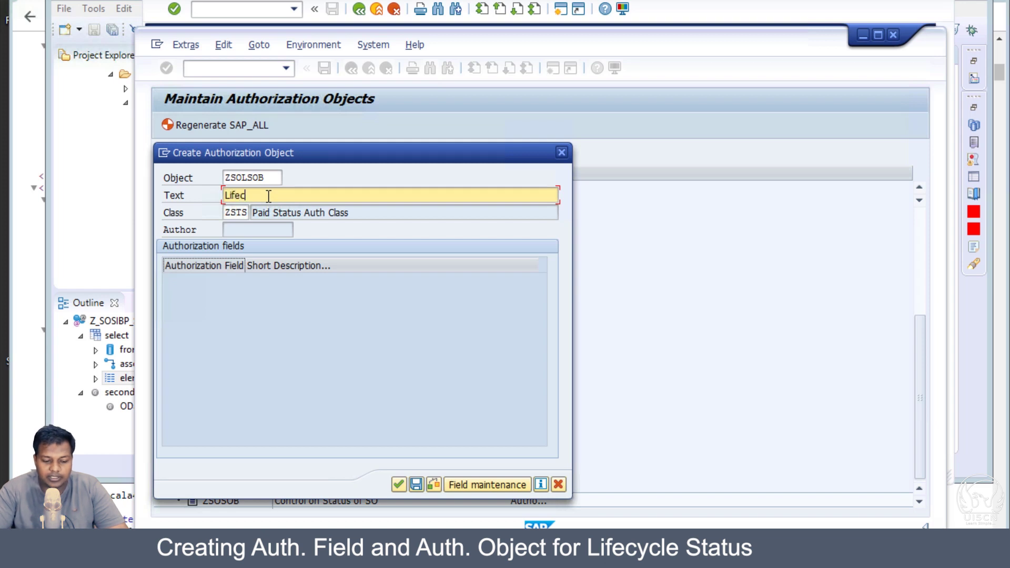
text(ycle of the )
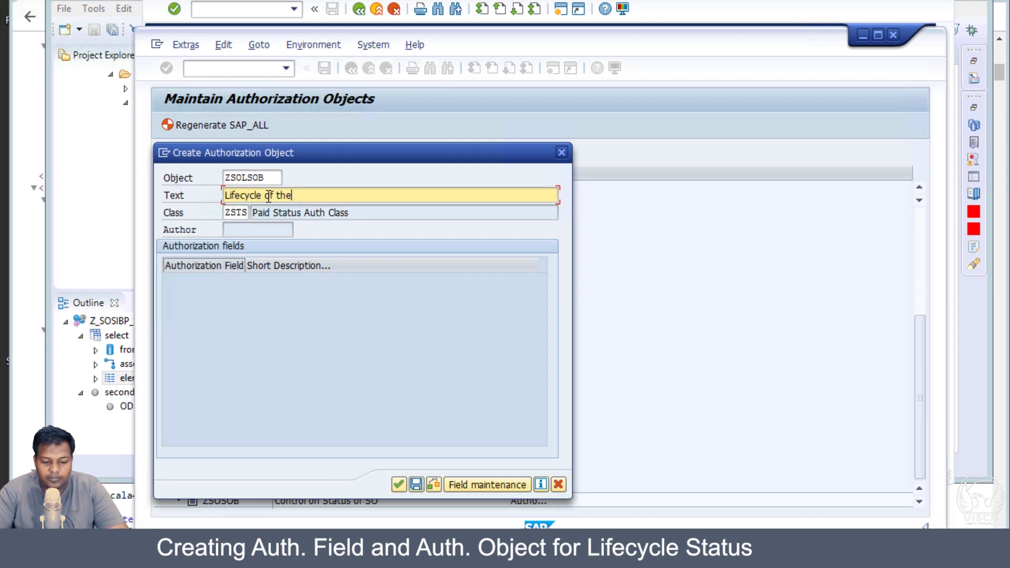
text(status)
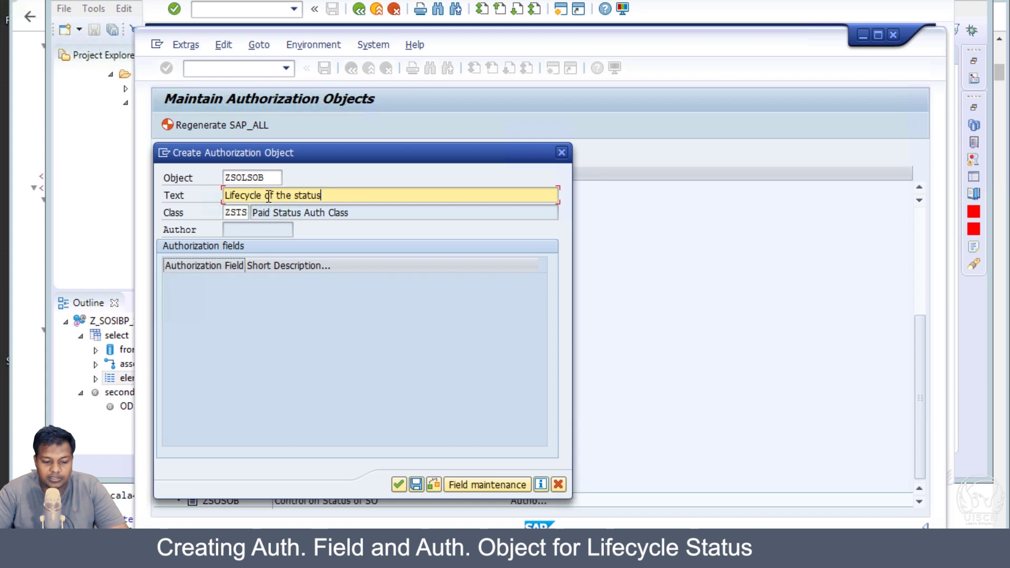
click(399, 484)
- Enter ACTVT as the first authorization field and add ZSOLS, copied from the text-editor notes, as the second
click(206, 278)
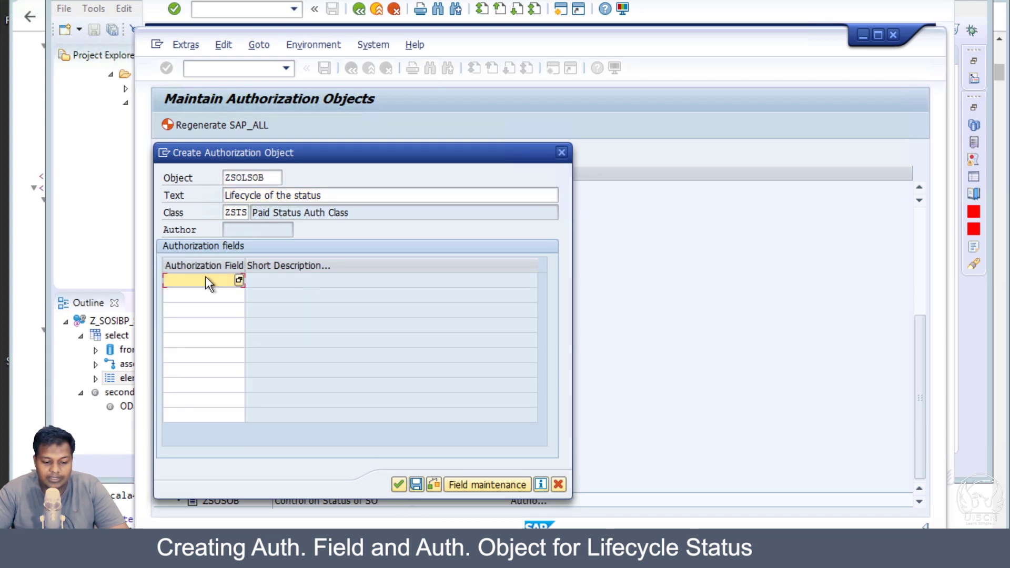
text(ACTVT)
key(Return)
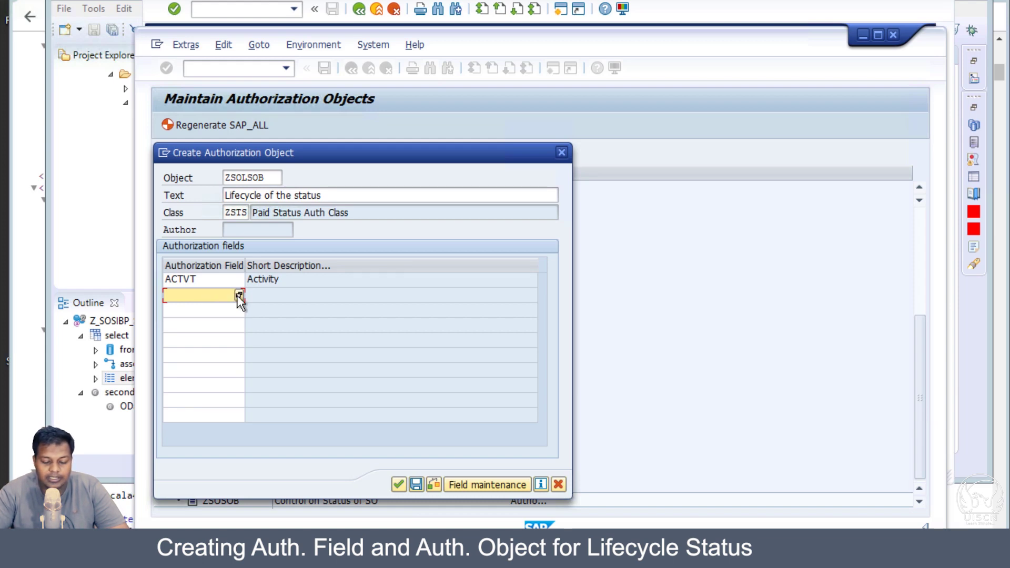
key(alt+Tab)
double_click(150, 226)
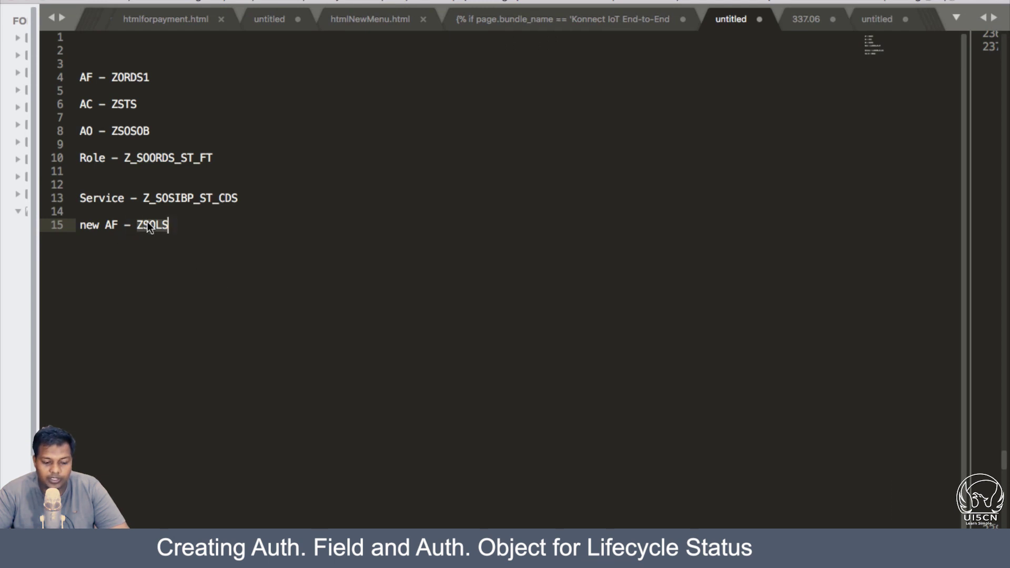
key(alt+Tab)
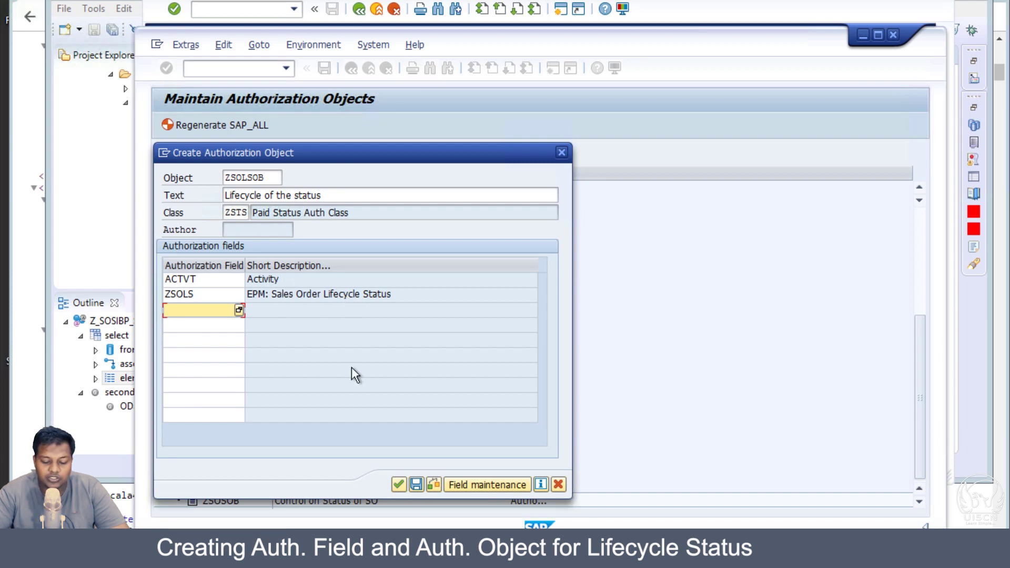
click(225, 280)
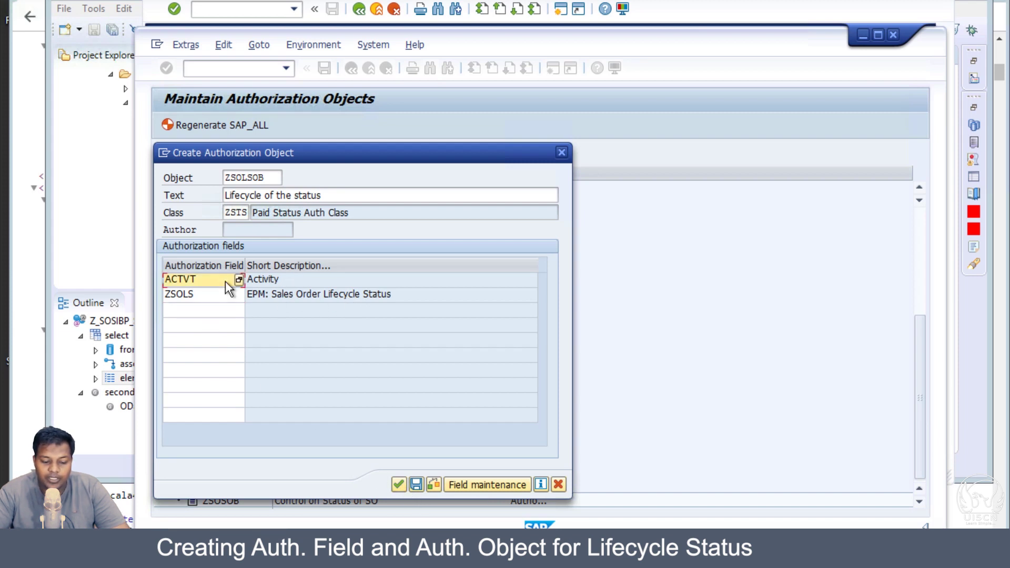
click(399, 484)
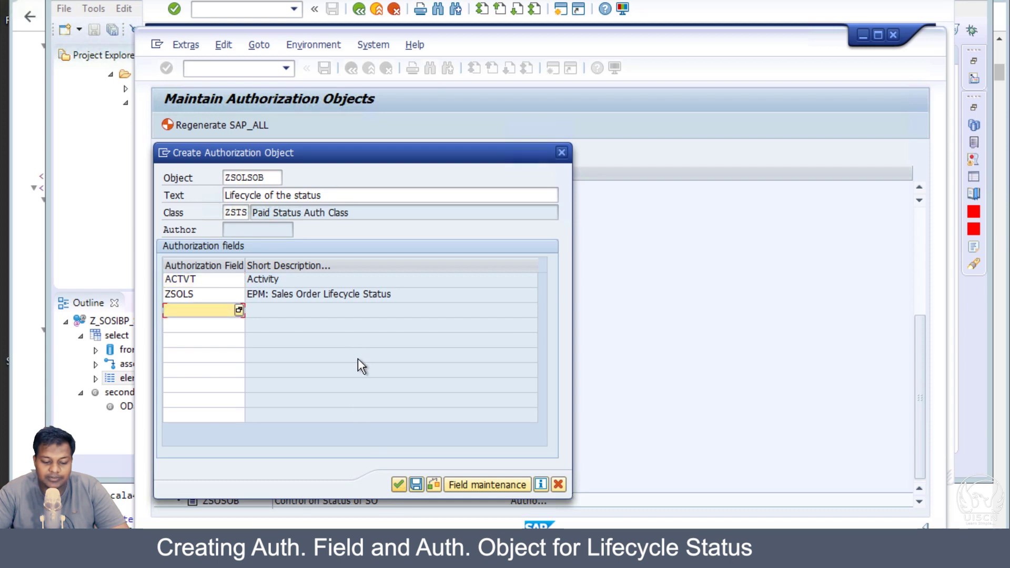
- Save ZSOLSOB as a local object, acknowledging the check results
click(415, 485)
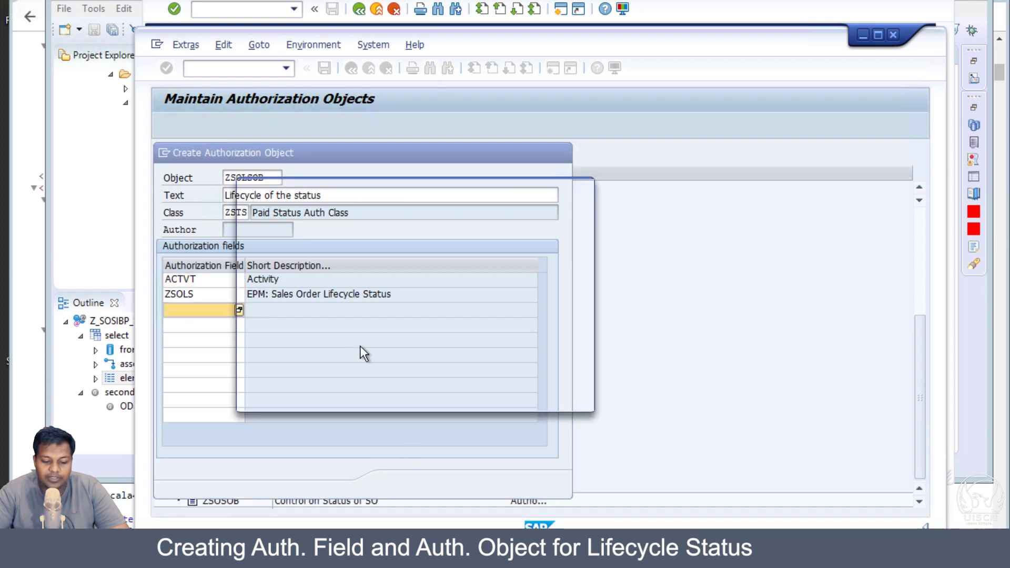
click(438, 400)
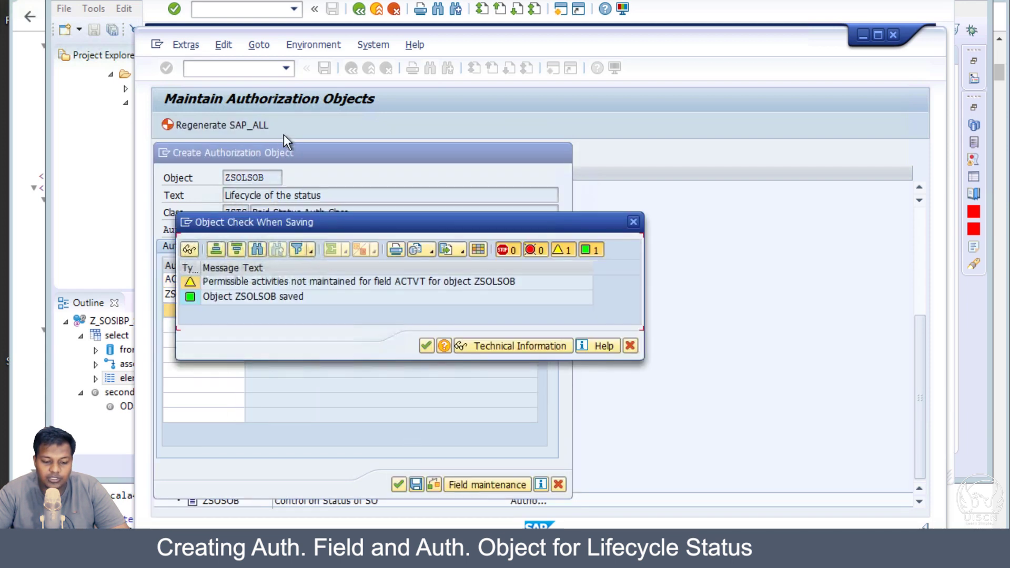
click(427, 346)
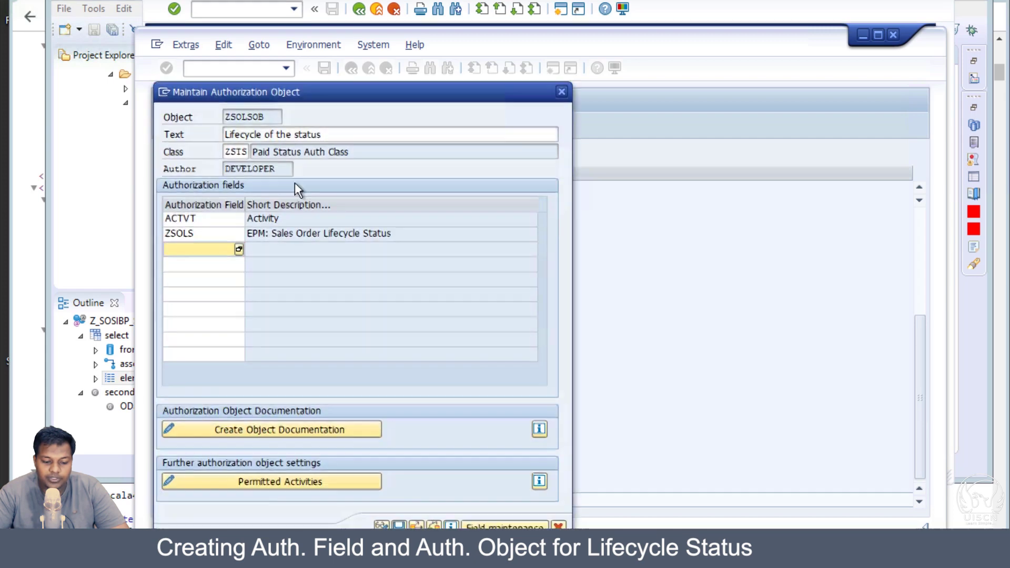
double_click(209, 203)
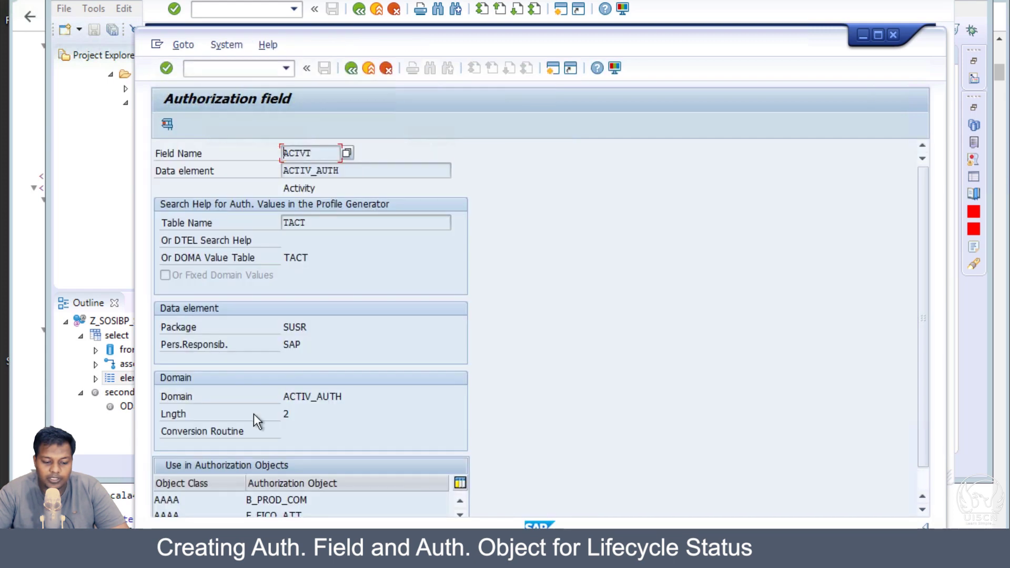
click(351, 67)
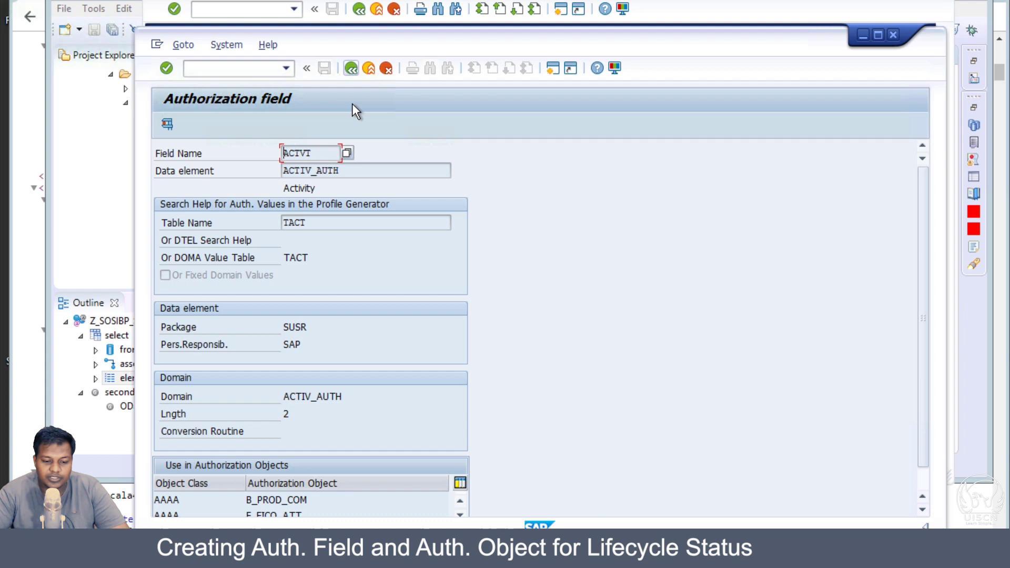
- Permit the 03 Display activity for ACTVT and save the object again
click(292, 511)
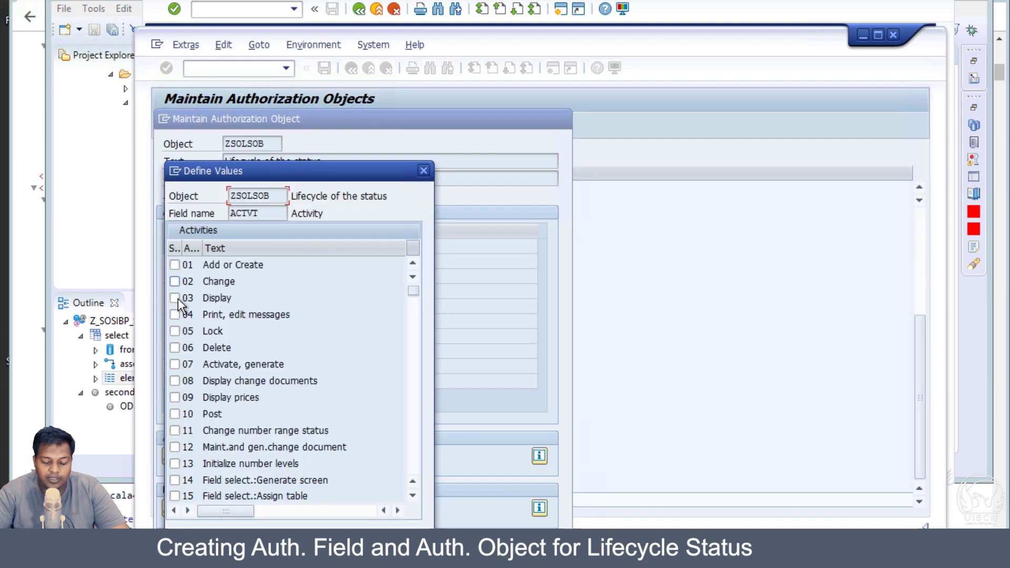
click(174, 297)
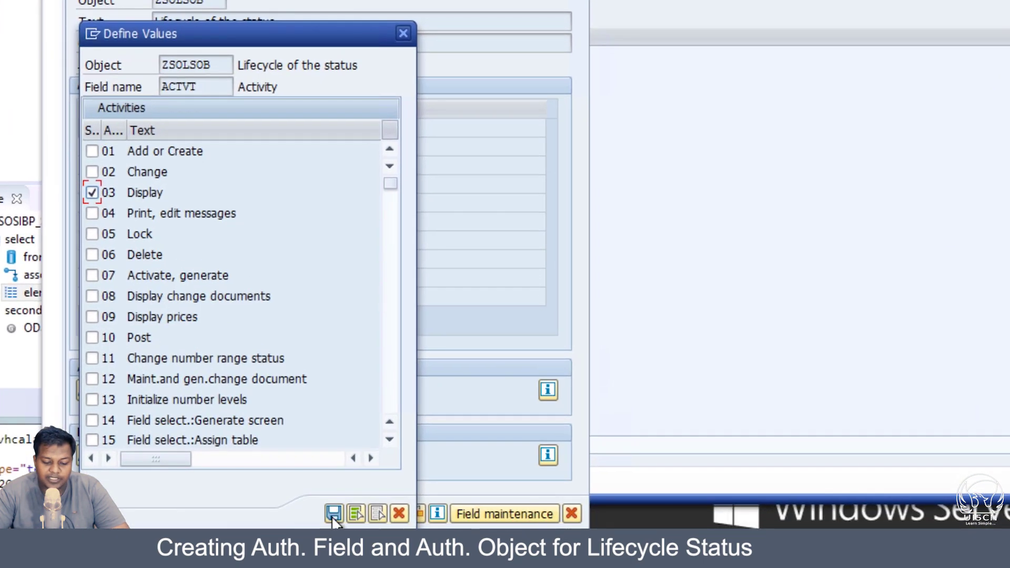
click(333, 514)
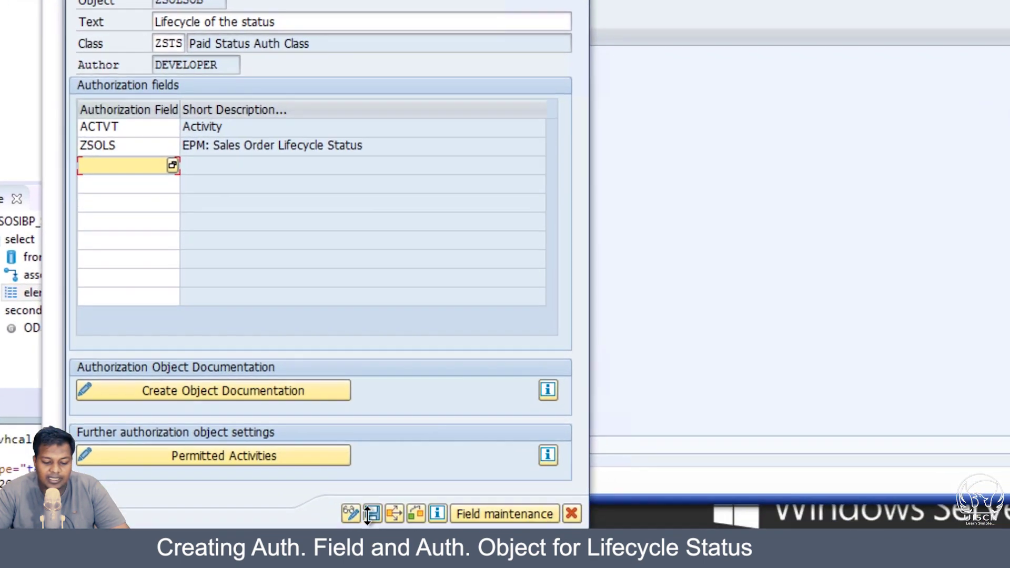
click(371, 513)
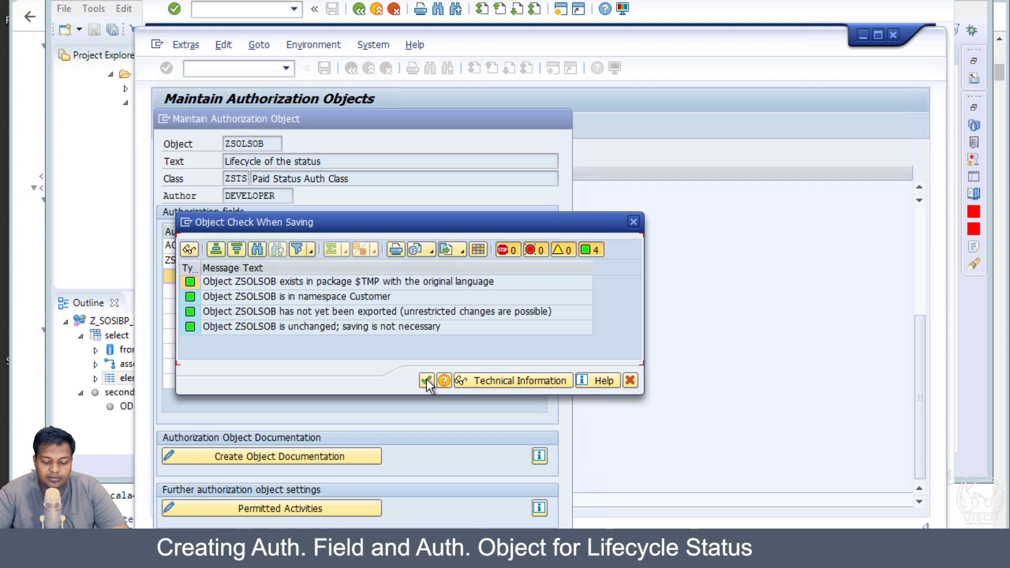
click(427, 379)
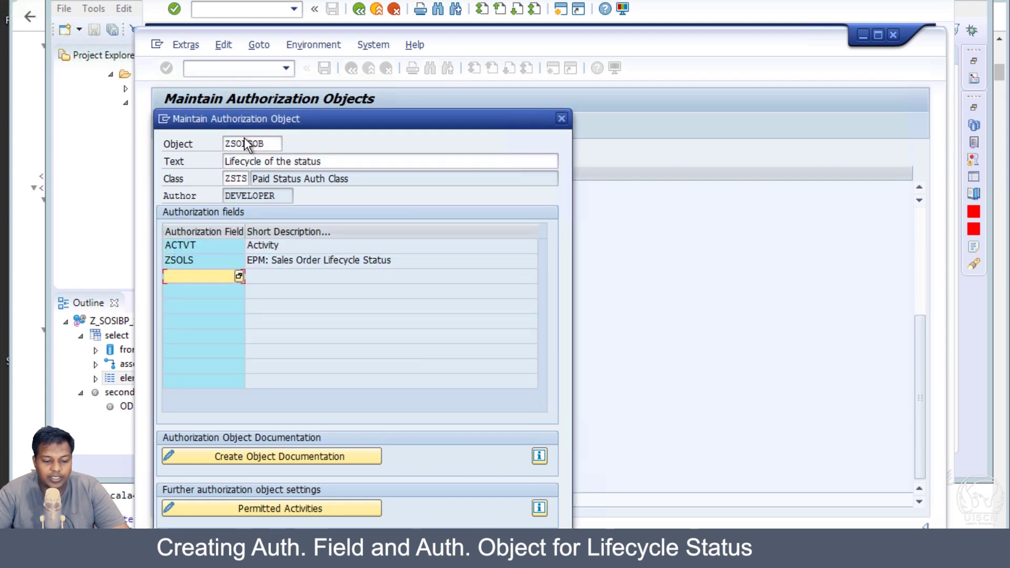
drag(273, 141, 203, 142)
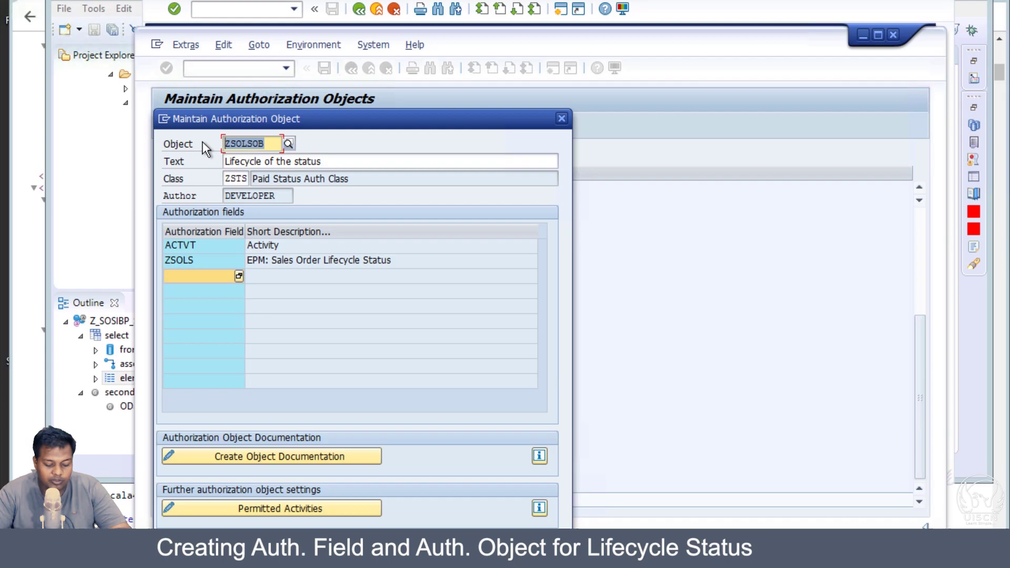